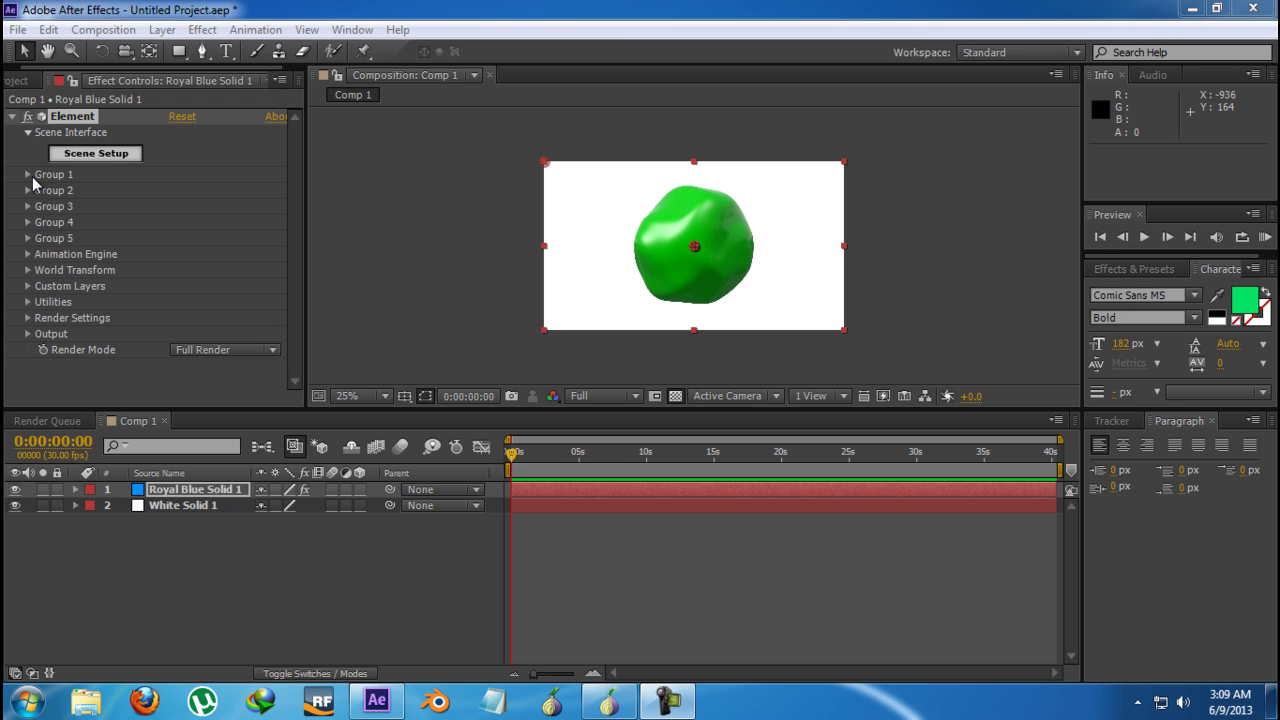
- Expand Group 1 and nudge the green blob to position 616, 372
click(27, 174)
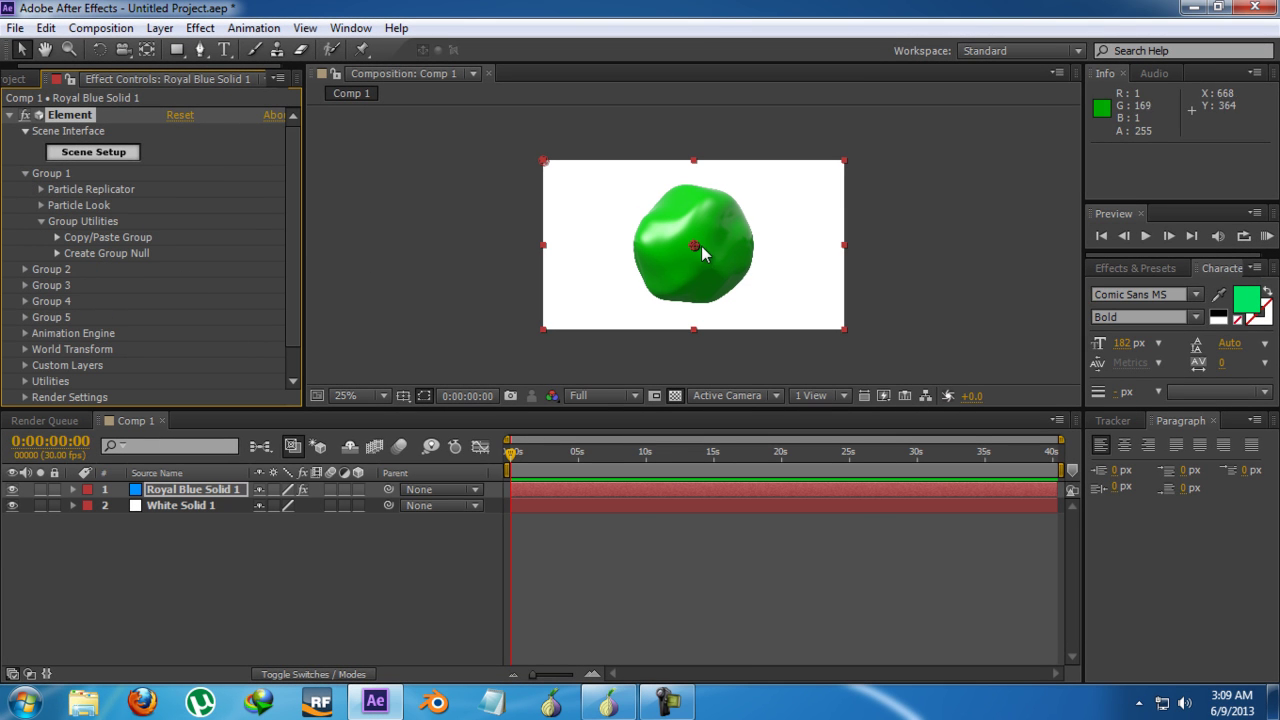
mouse_move(696, 252)
mouse_down()
mouse_move(723, 249)
mouse_move(690, 255)
mouse_up()
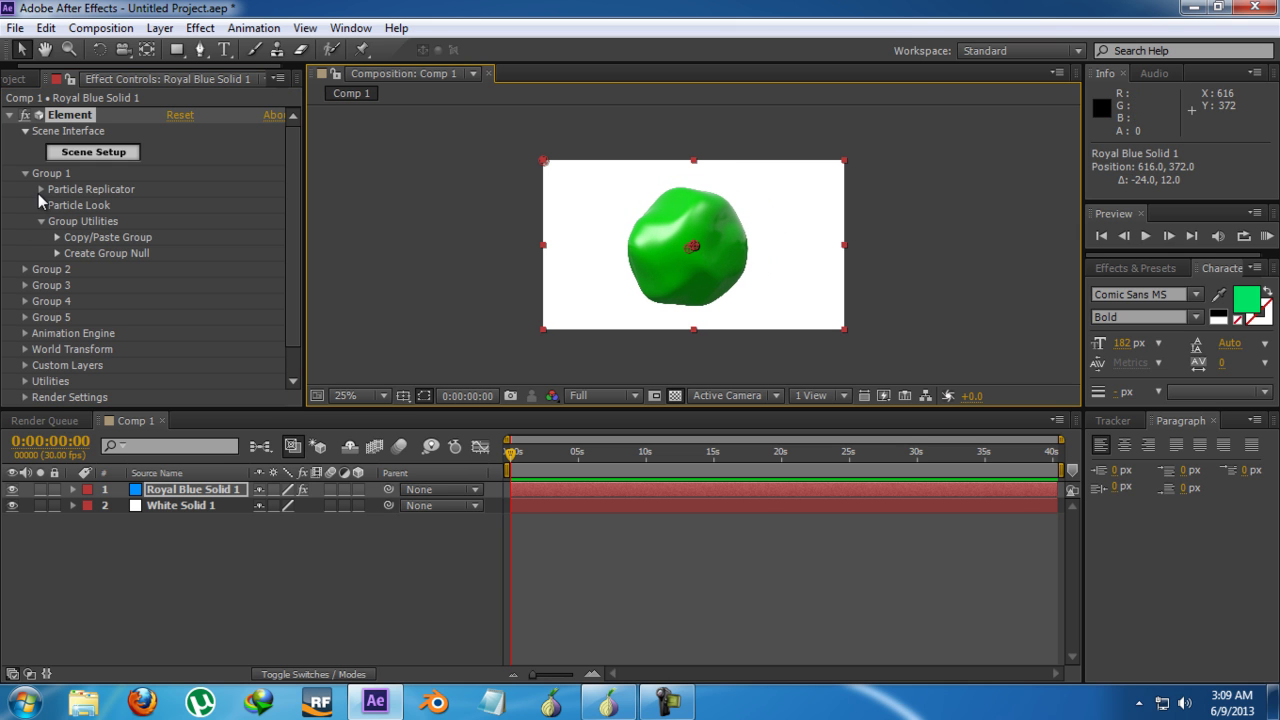
- Set the Particle Replicator's Particle Count to 2
click(42, 190)
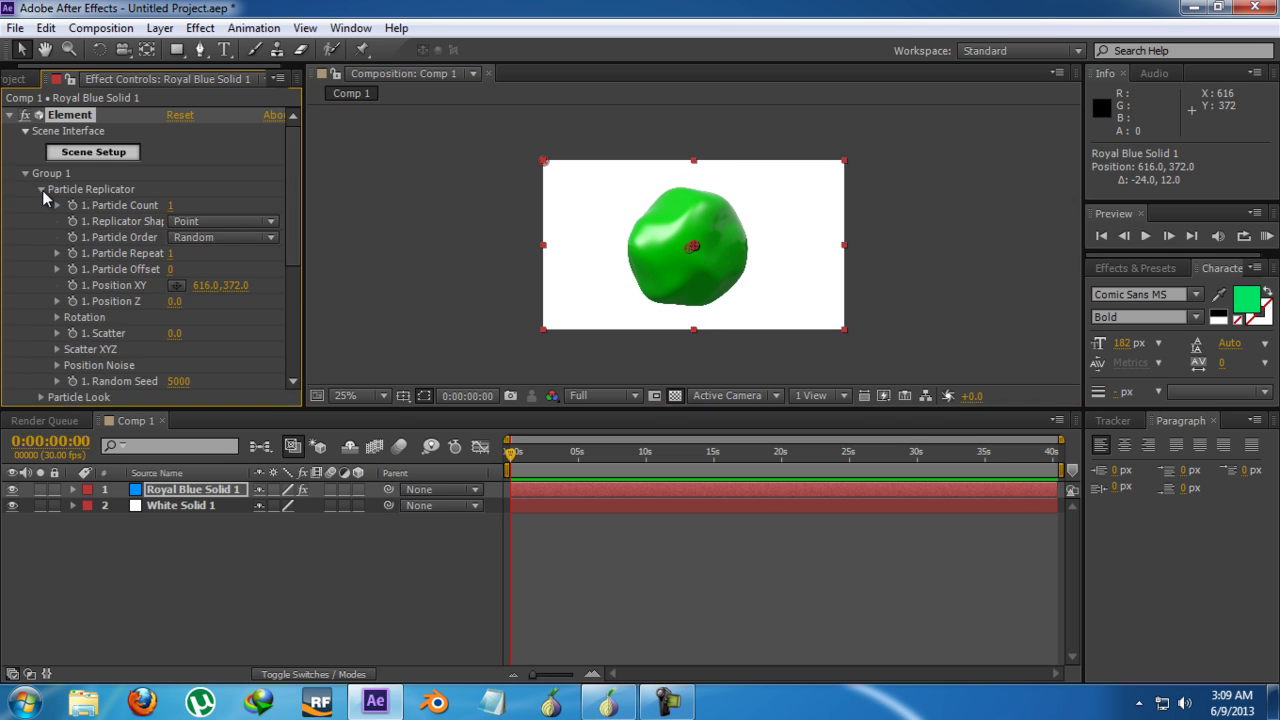
drag(170, 208, 751, 258)
click(174, 205)
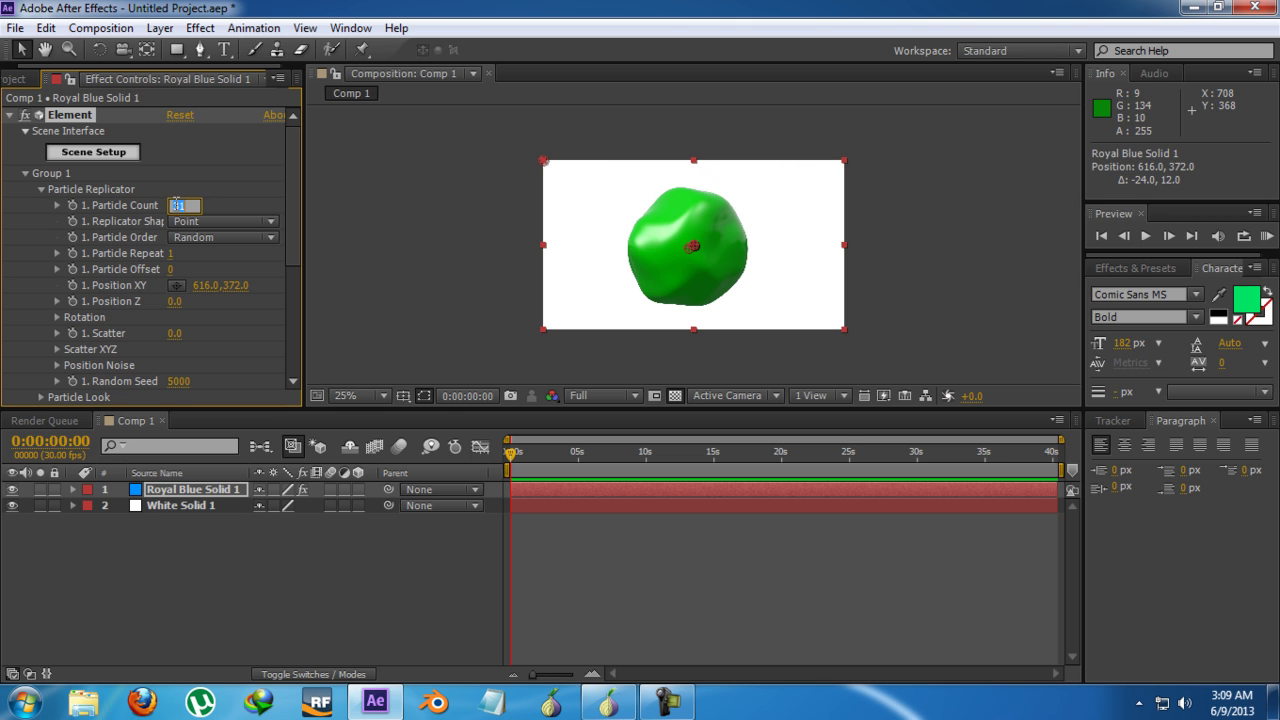
key(Return)
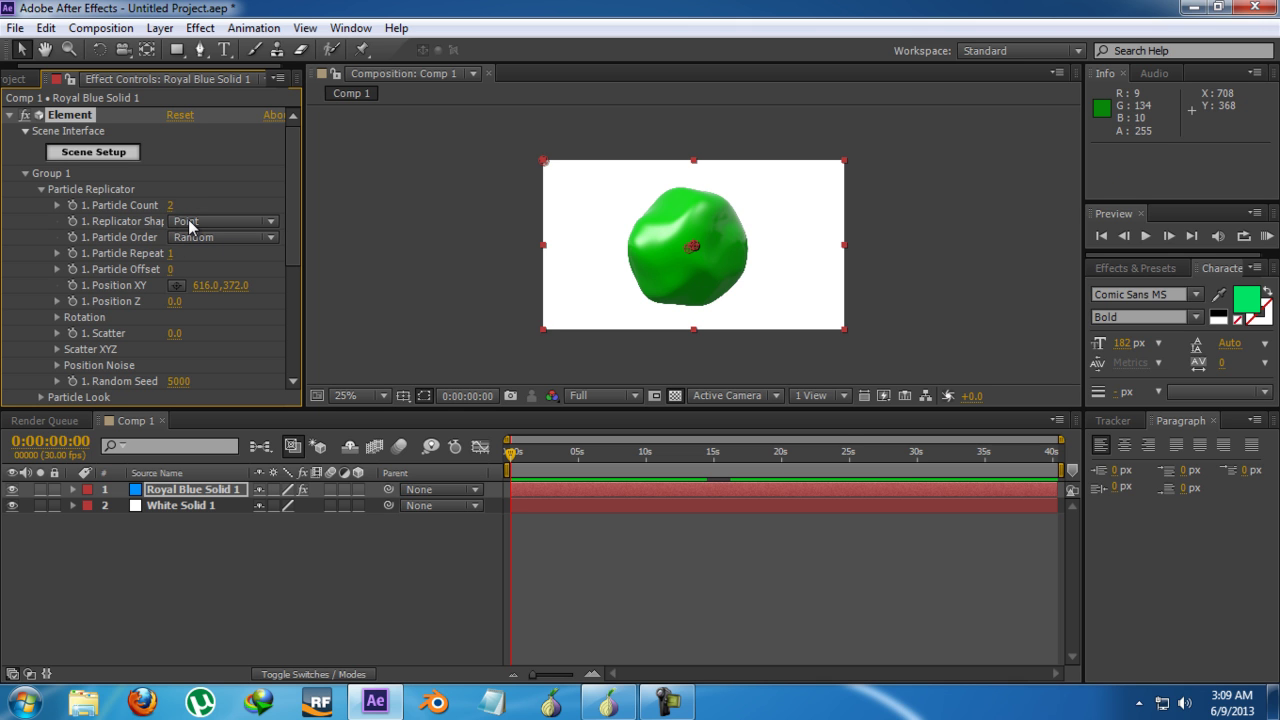
- Change the Replicator Shape to 3D Grid, then to Plane
click(191, 222)
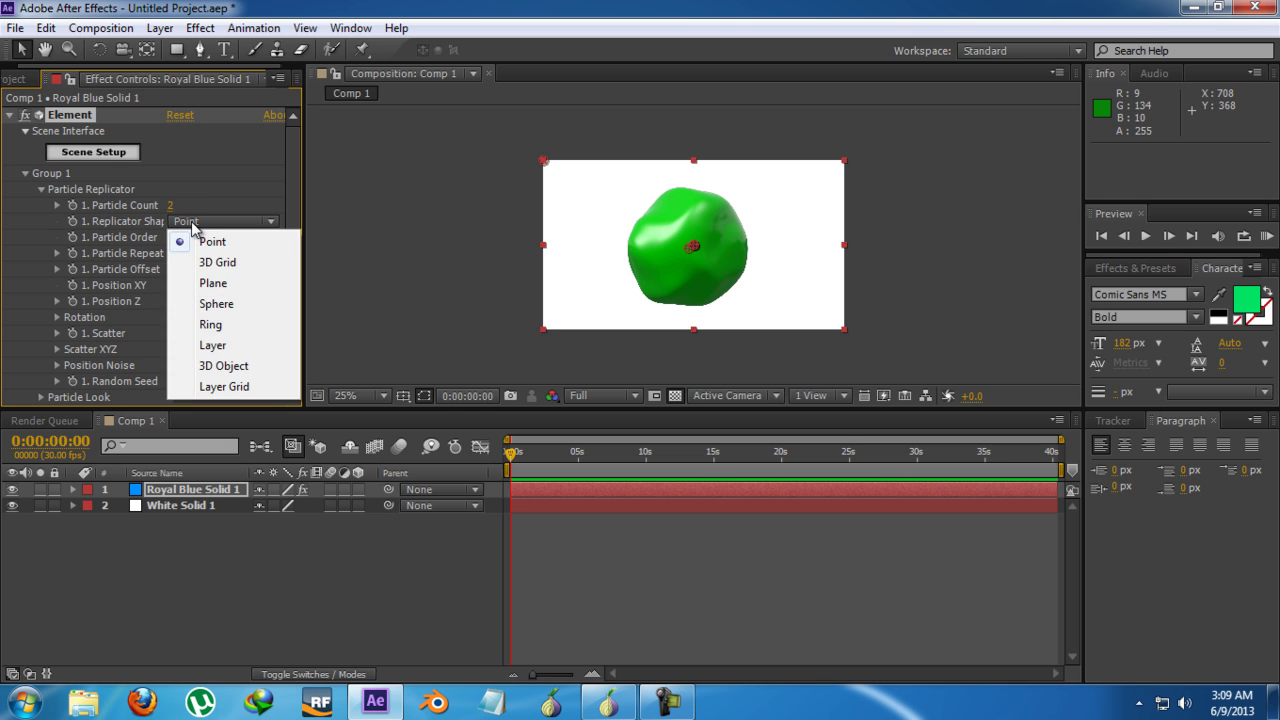
click(239, 262)
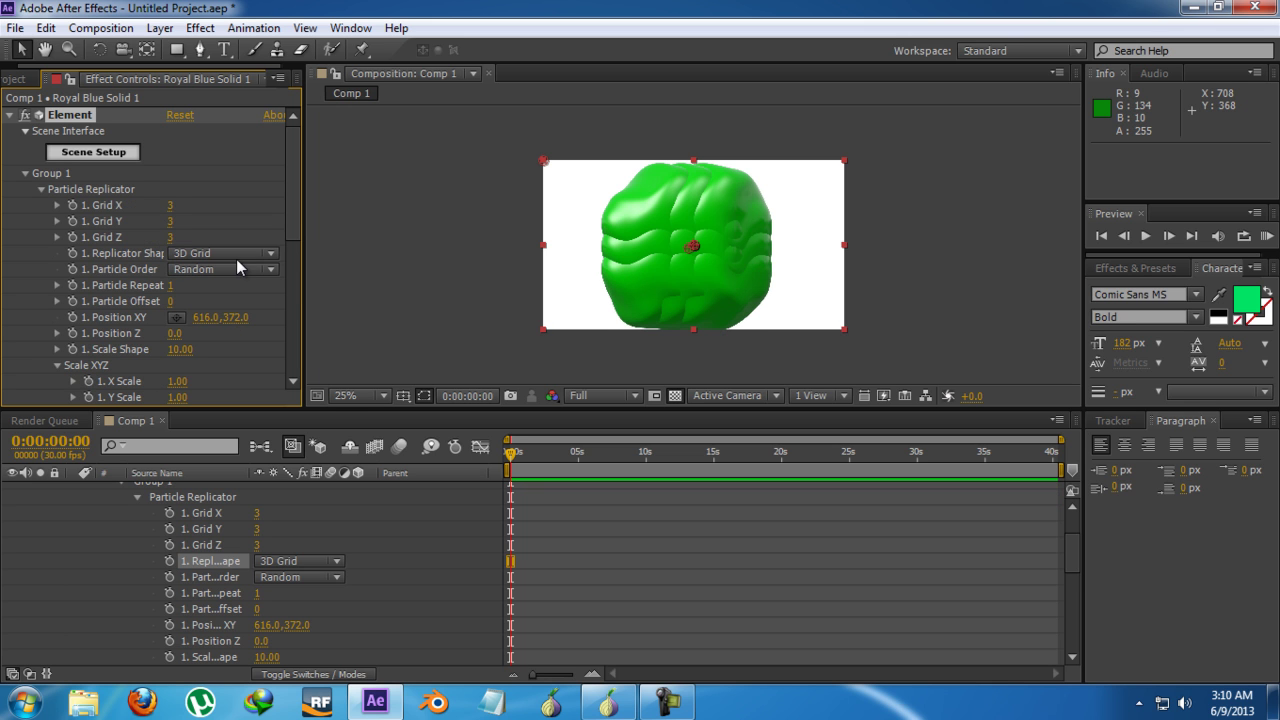
click(213, 254)
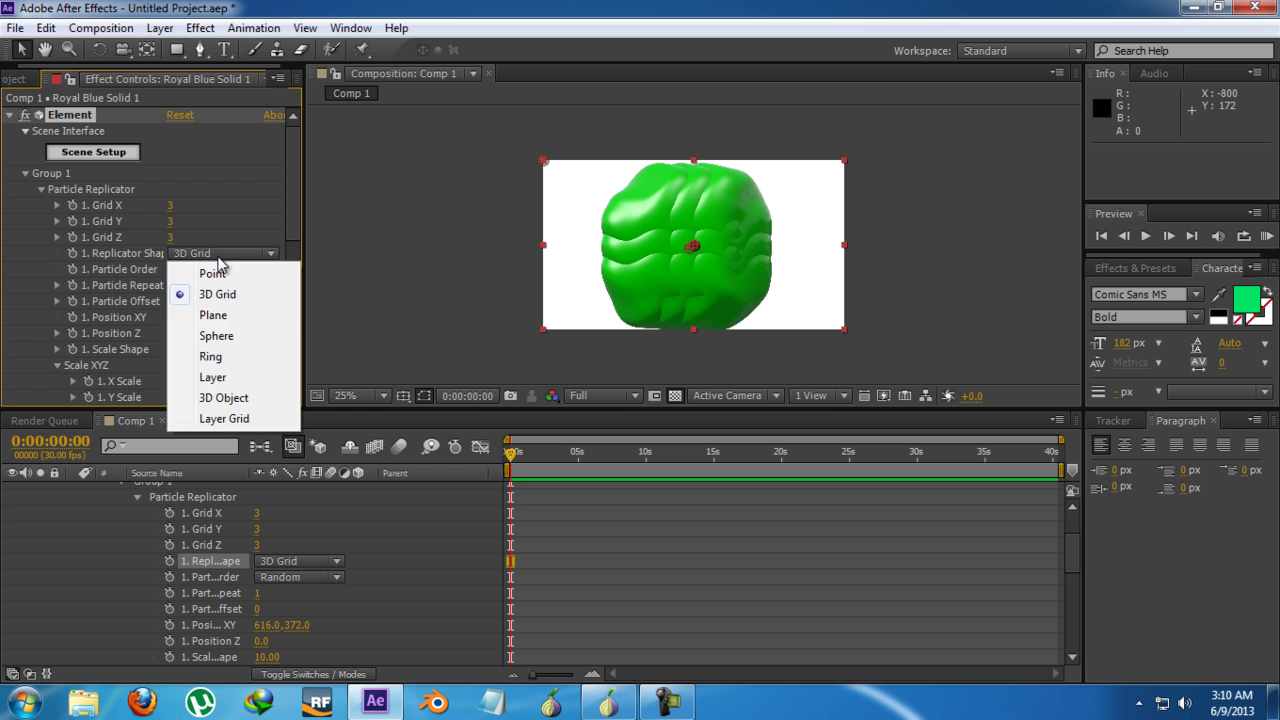
click(213, 315)
- Review the distribution and particle order choices, keeping the order on Random
click(225, 189)
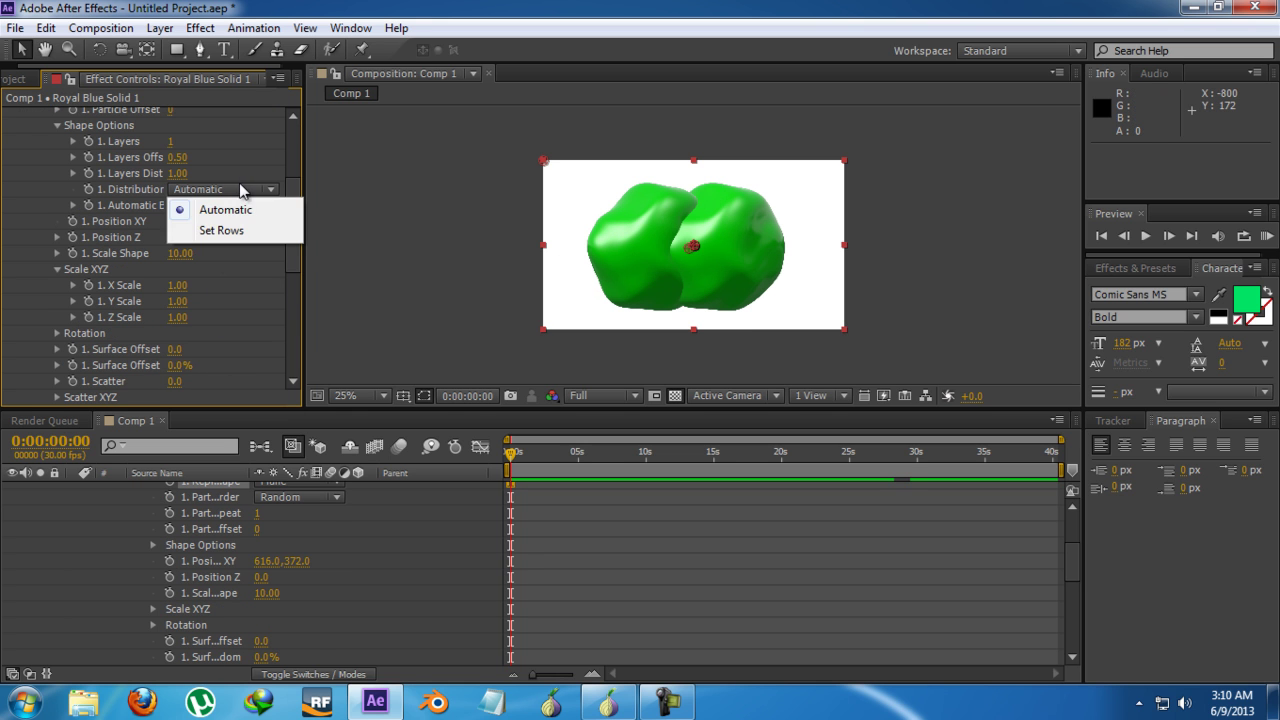
click(289, 262)
drag(289, 262, 304, 199)
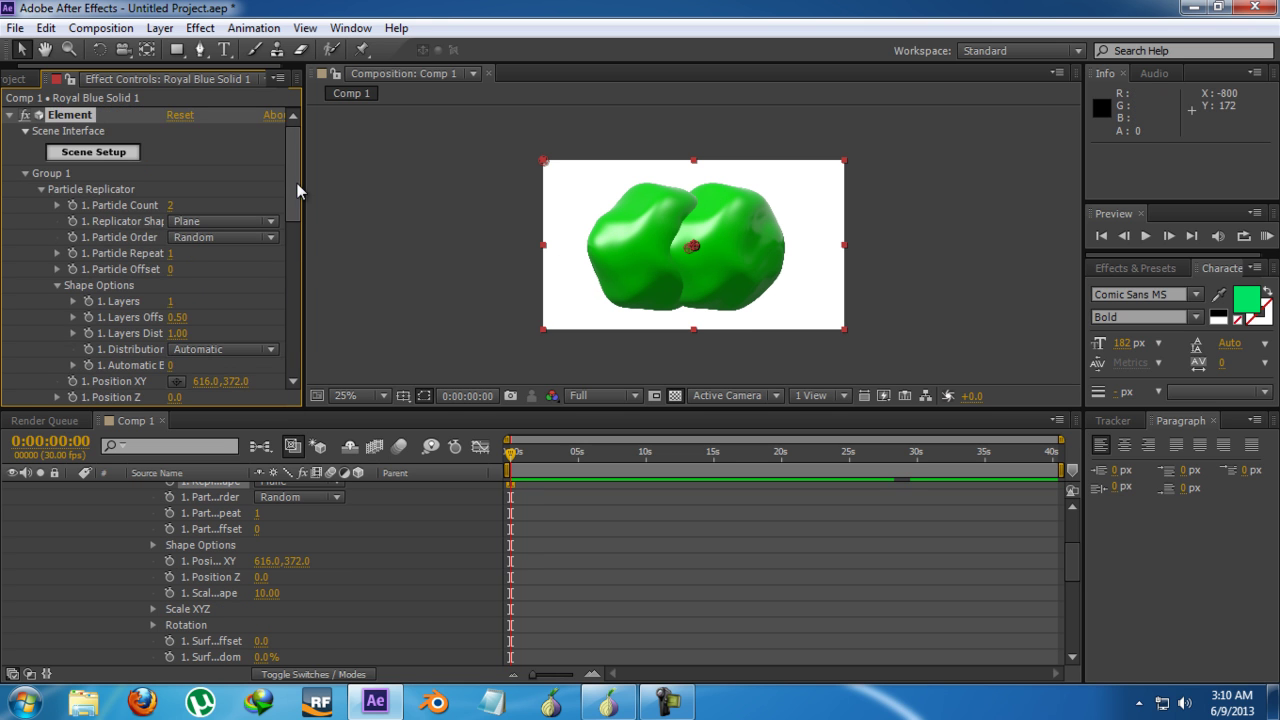
click(228, 238)
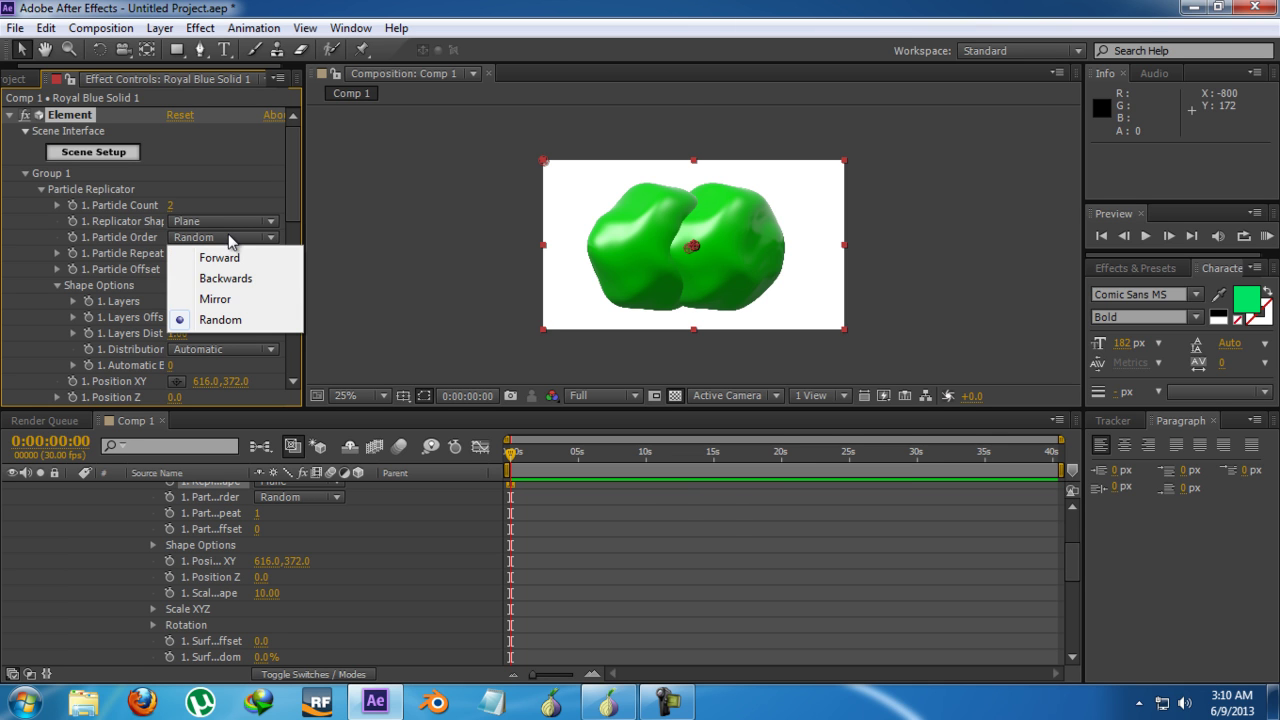
click(238, 174)
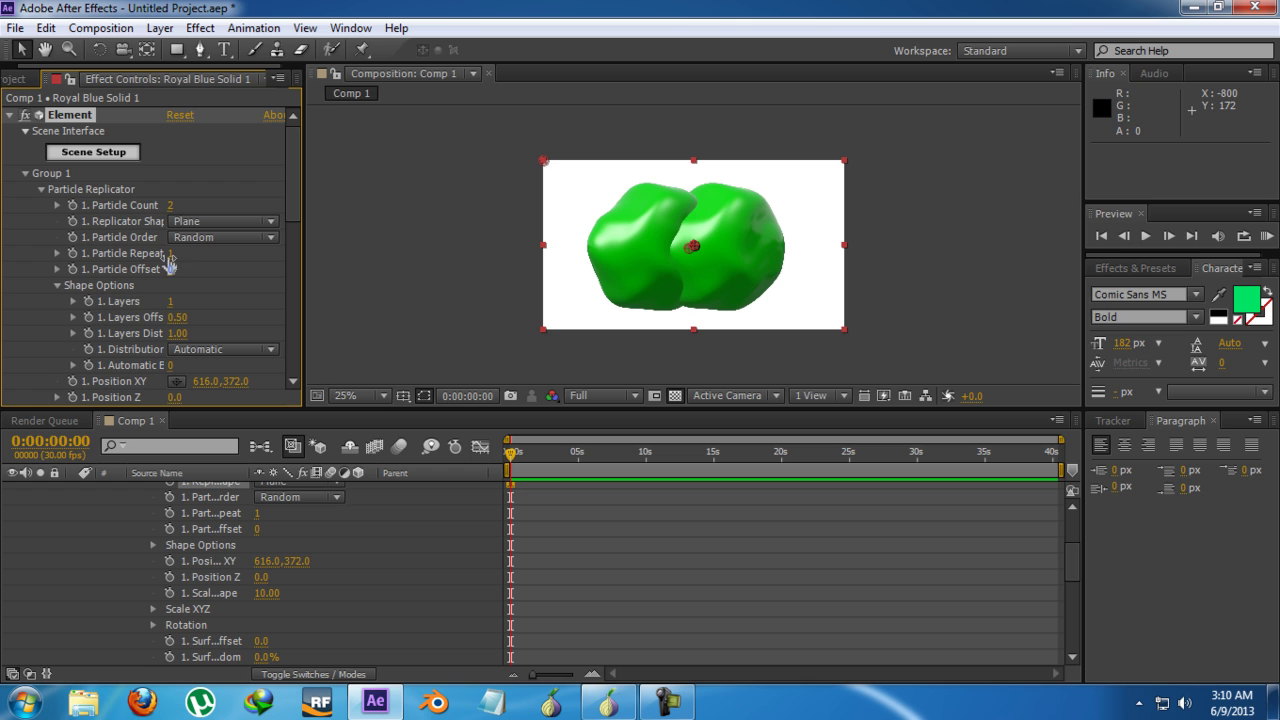
- Try a higher repeat, then reset the particle offset to 0
drag(170, 260, 195, 254)
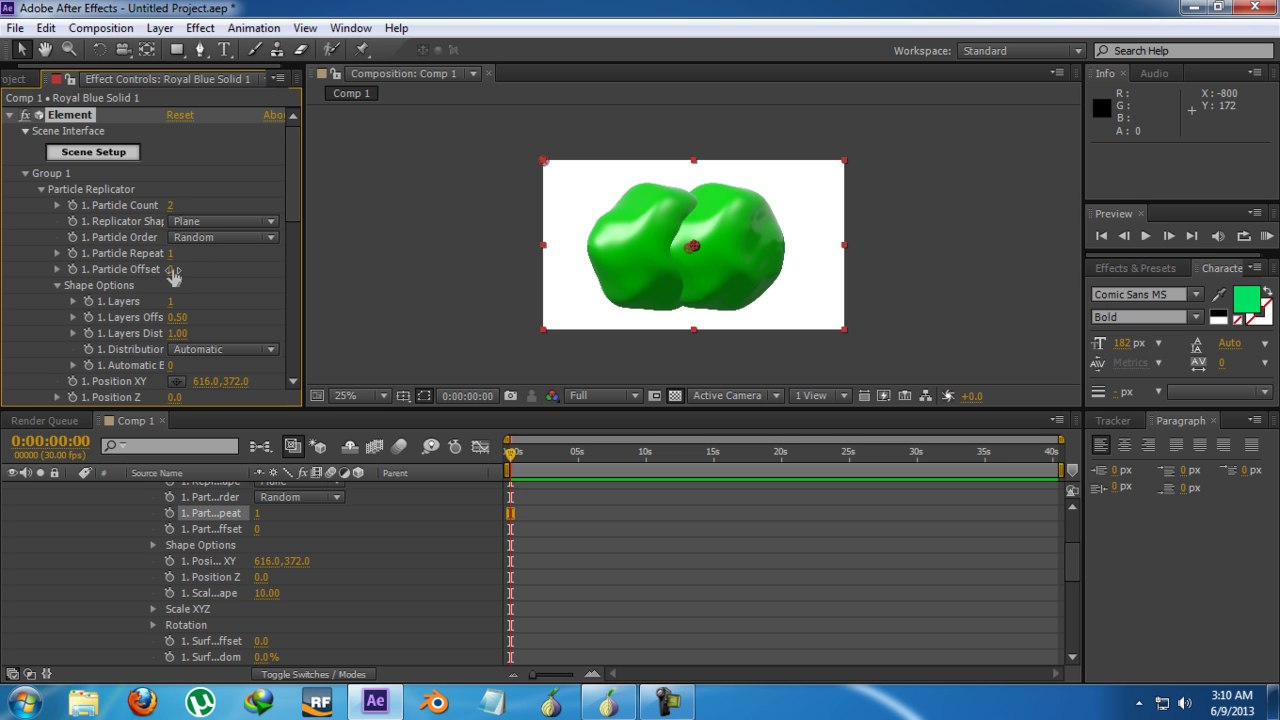
drag(172, 279, 176, 278)
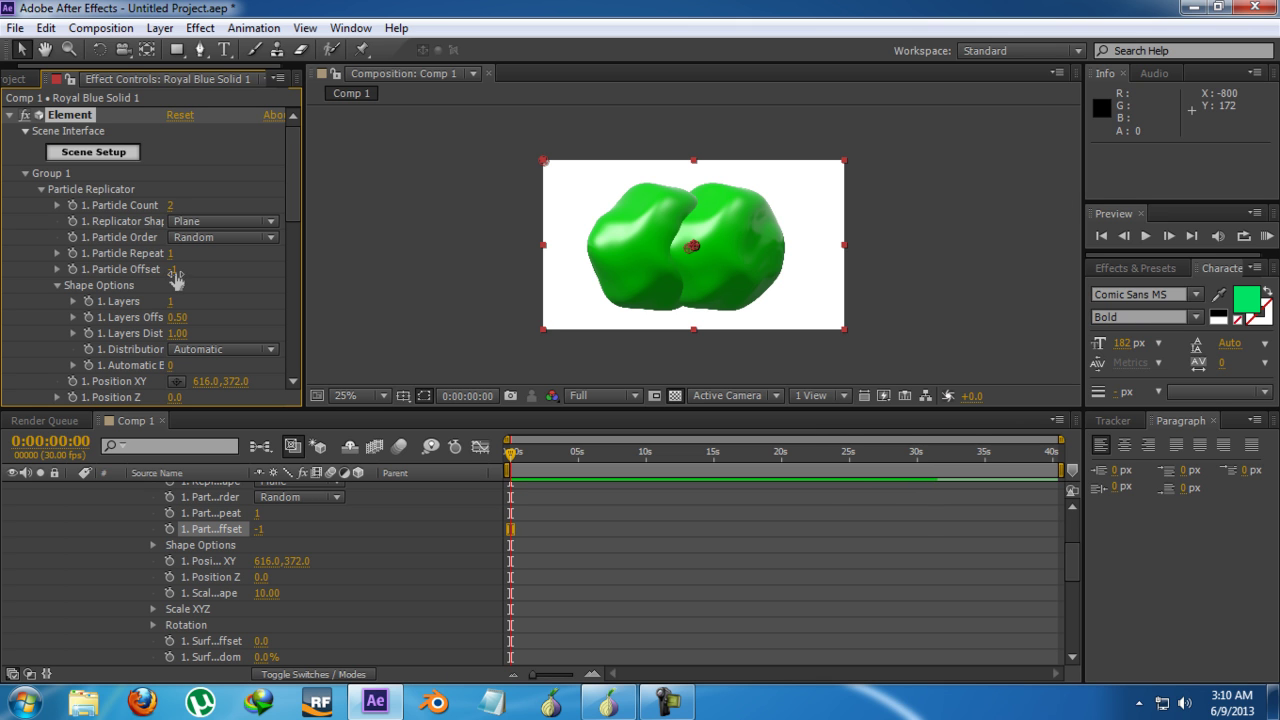
click(177, 272)
key(Return)
- Scrub Shape Options to Layers 1, Layers Offset 0.69 and Layers Distance 1.42
scroll(180, 292, down, 2)
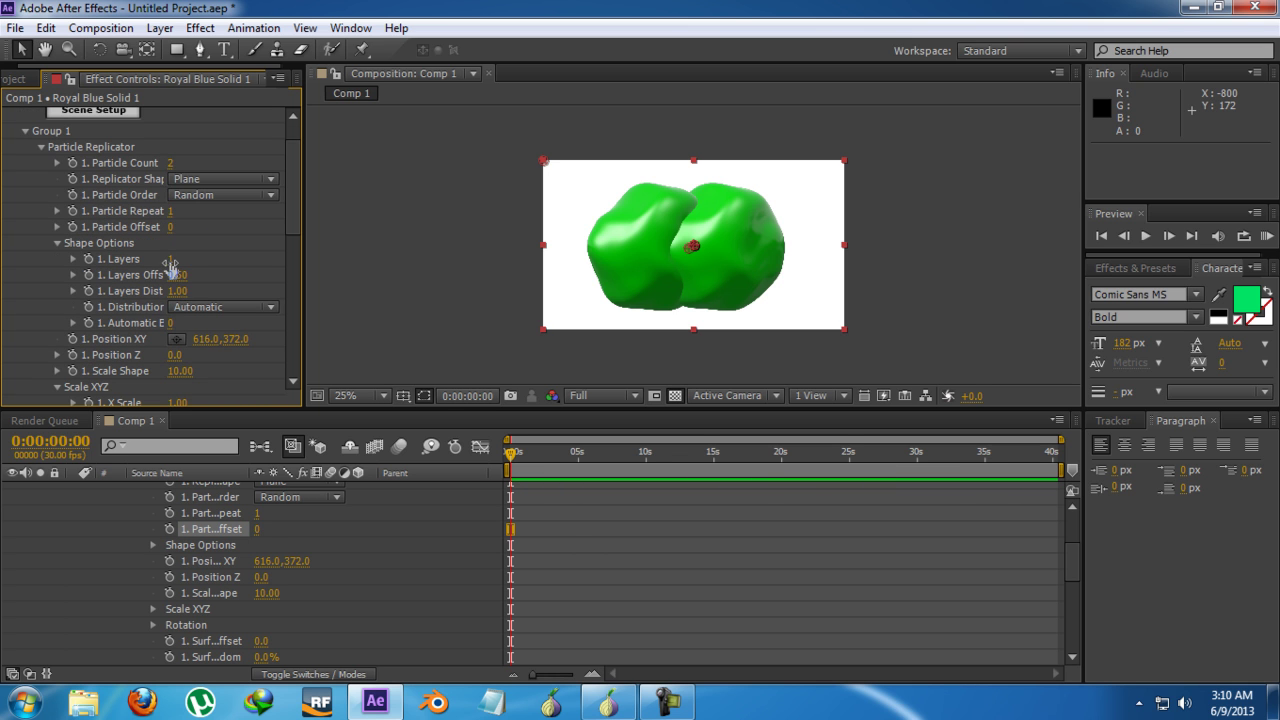
drag(170, 259, 136, 274)
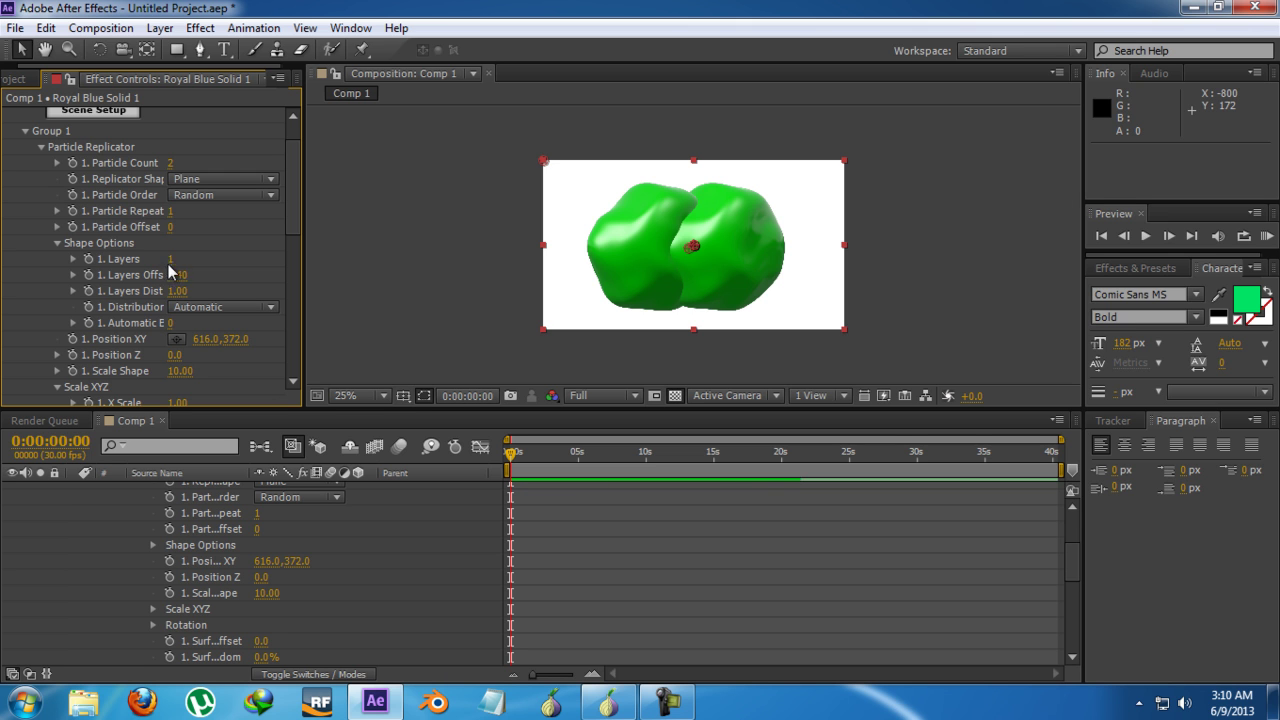
mouse_move(170, 260)
mouse_down()
mouse_move(200, 275)
mouse_move(282, 275)
mouse_move(215, 285)
mouse_move(148, 262)
mouse_up()
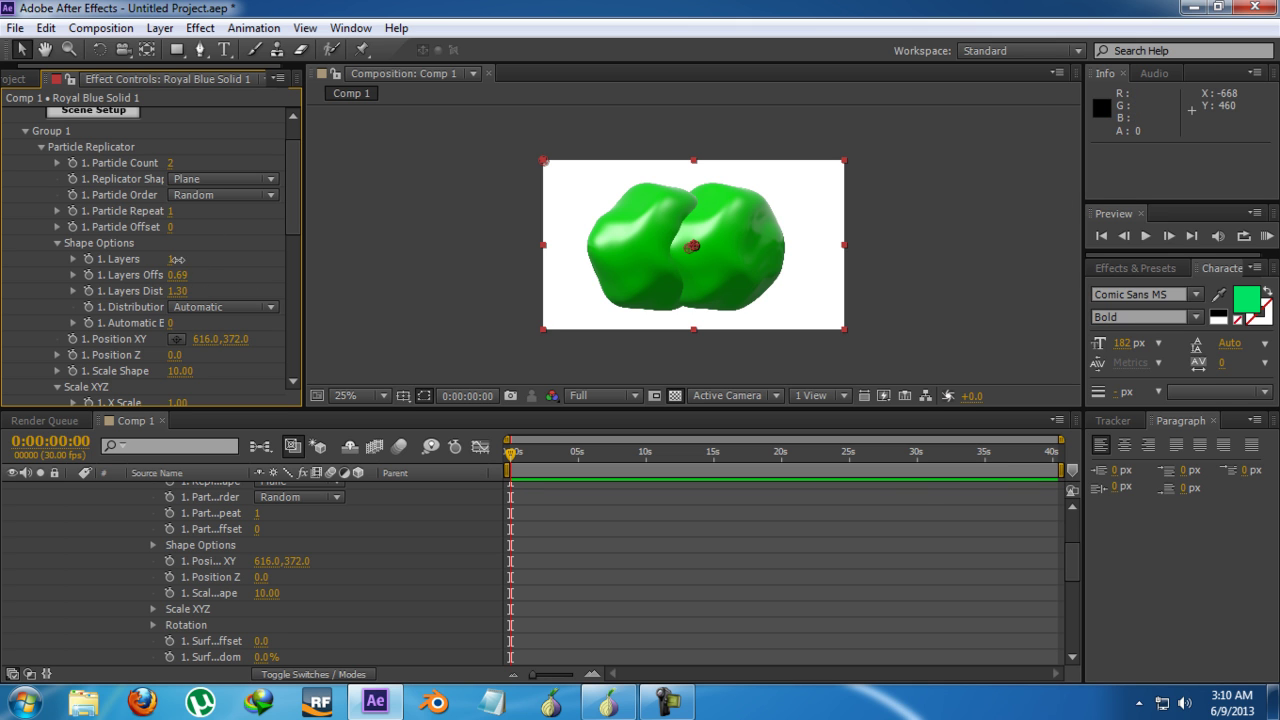
drag(172, 260, 185, 288)
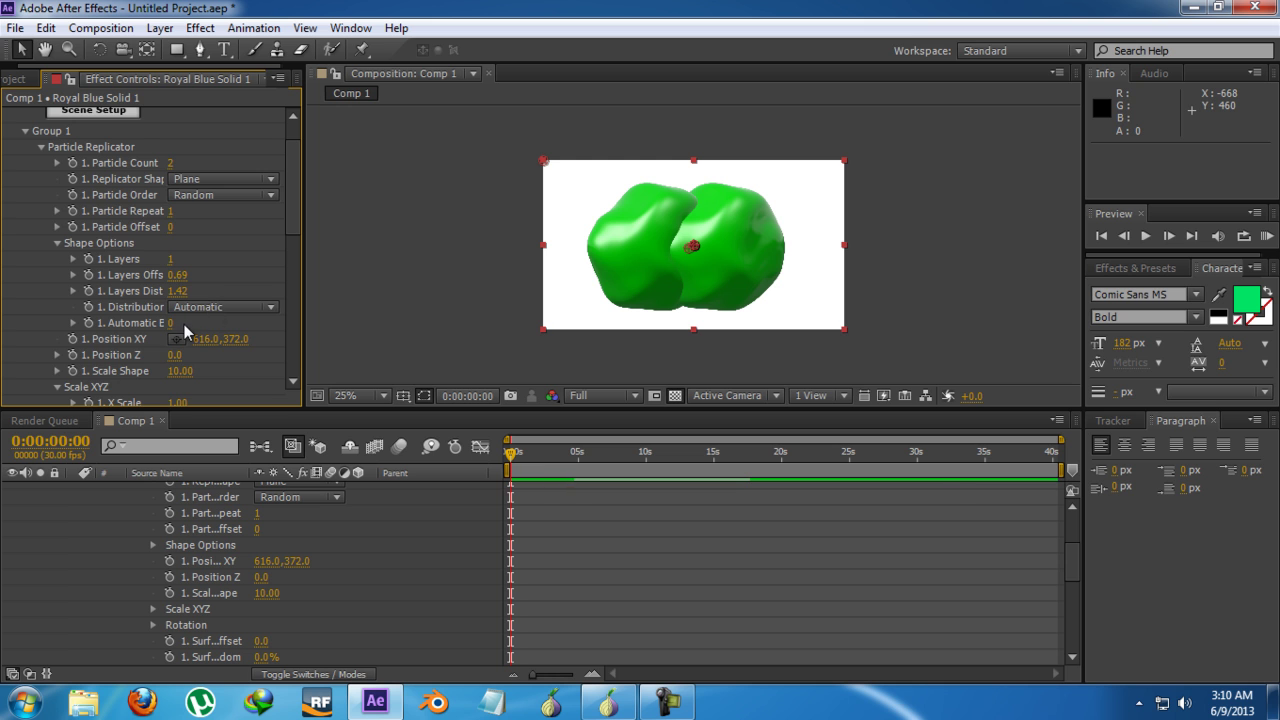
- Move the replicated blobs right and along depth, and enlarge them
scroll(185, 331, down, 1)
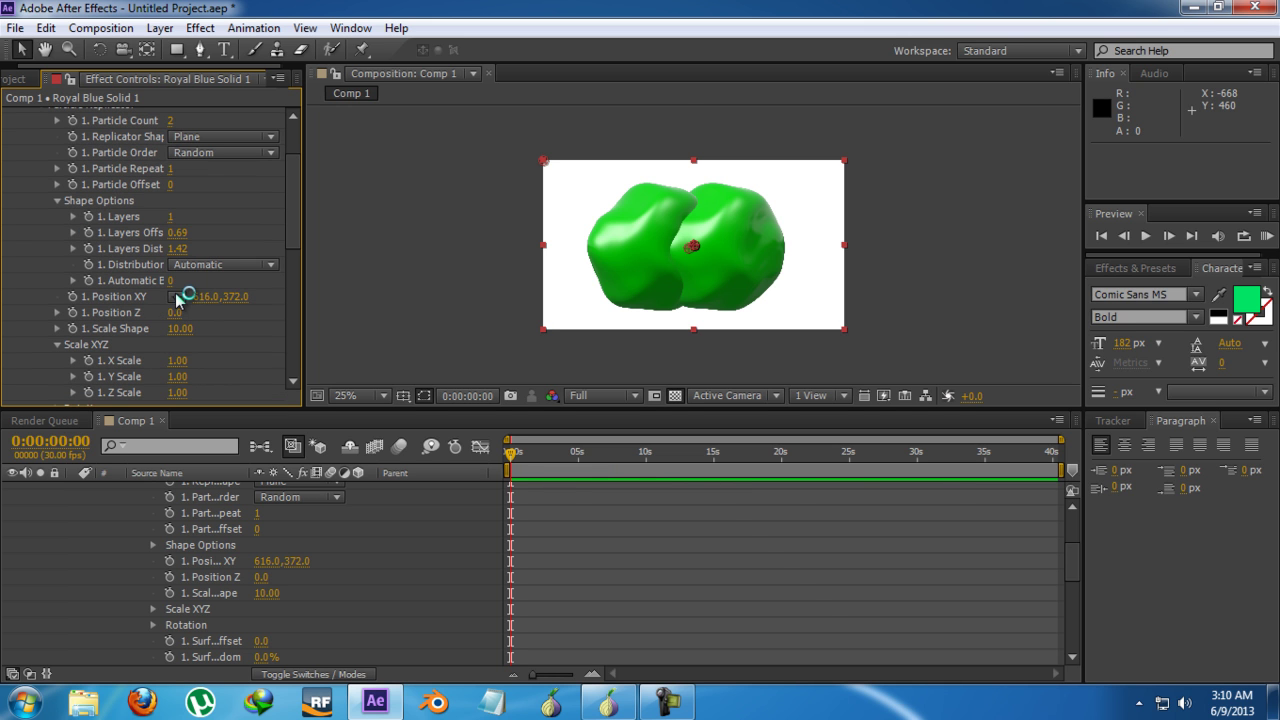
click(177, 296)
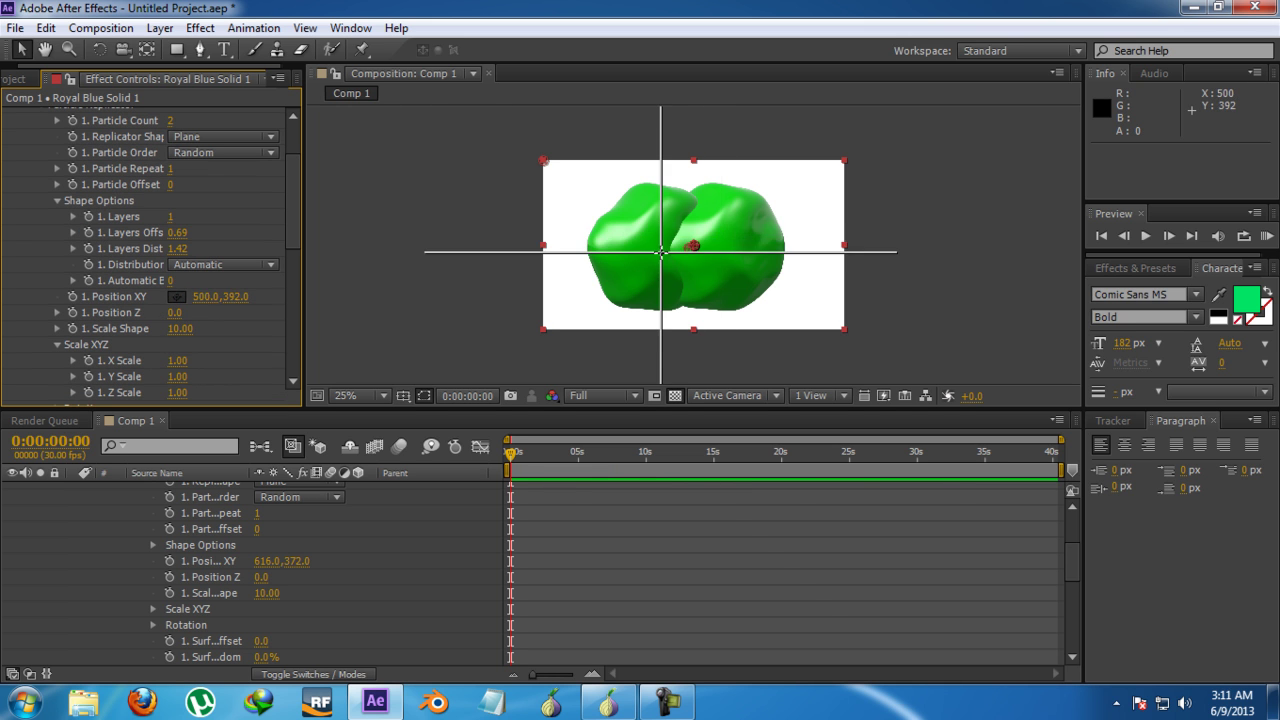
drag(660, 252, 695, 253)
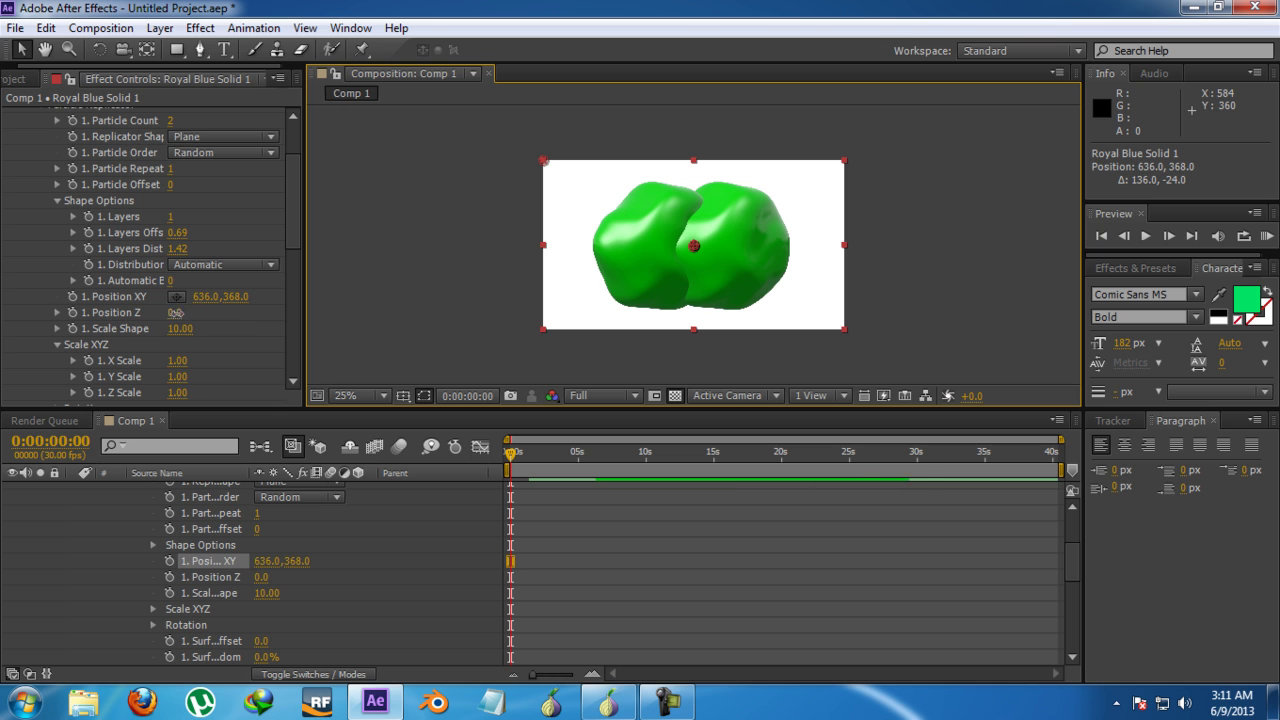
drag(175, 312, 220, 314)
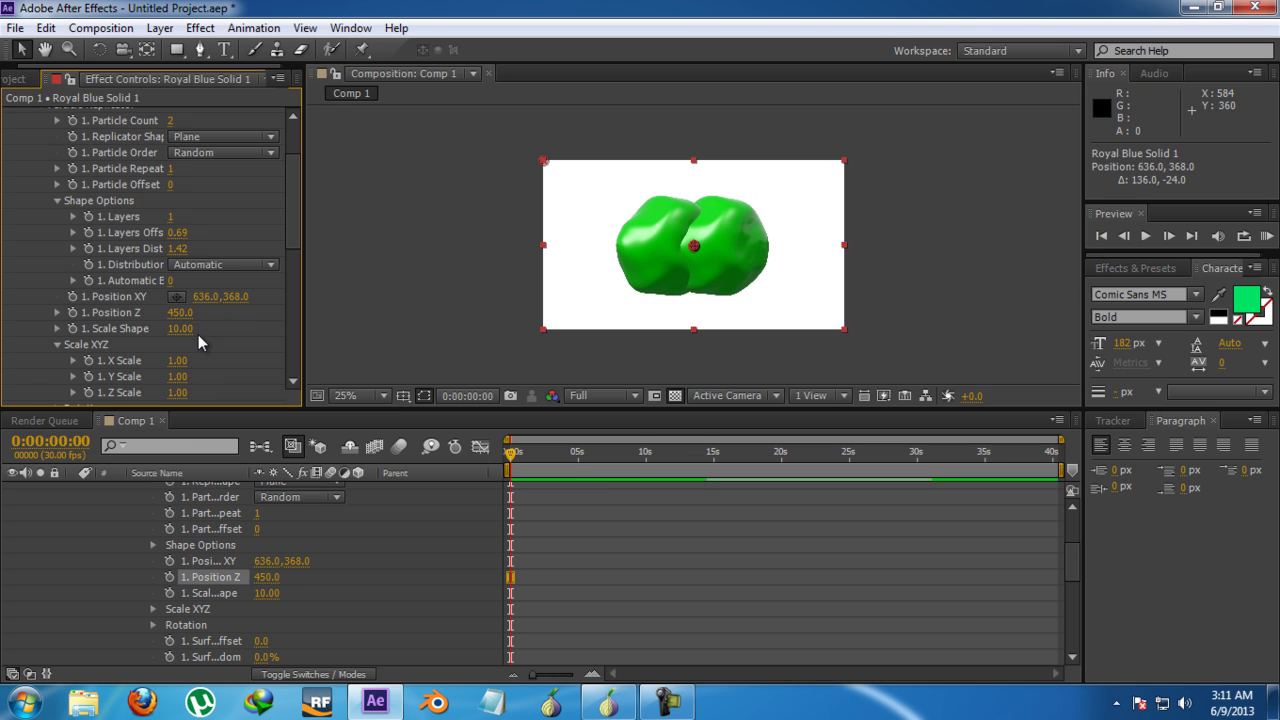
drag(179, 330, 221, 323)
scroll(215, 320, up, 3)
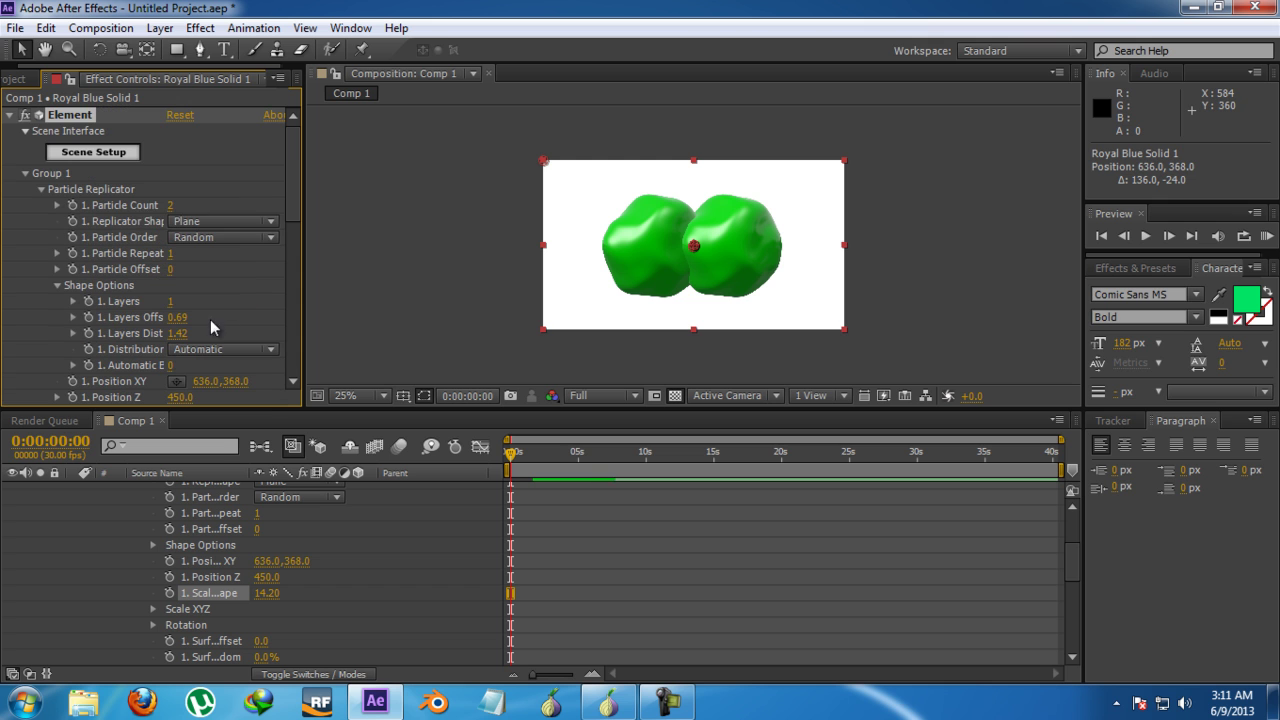
- Reduce the particle count to one blob, then set it back to 2
click(172, 205)
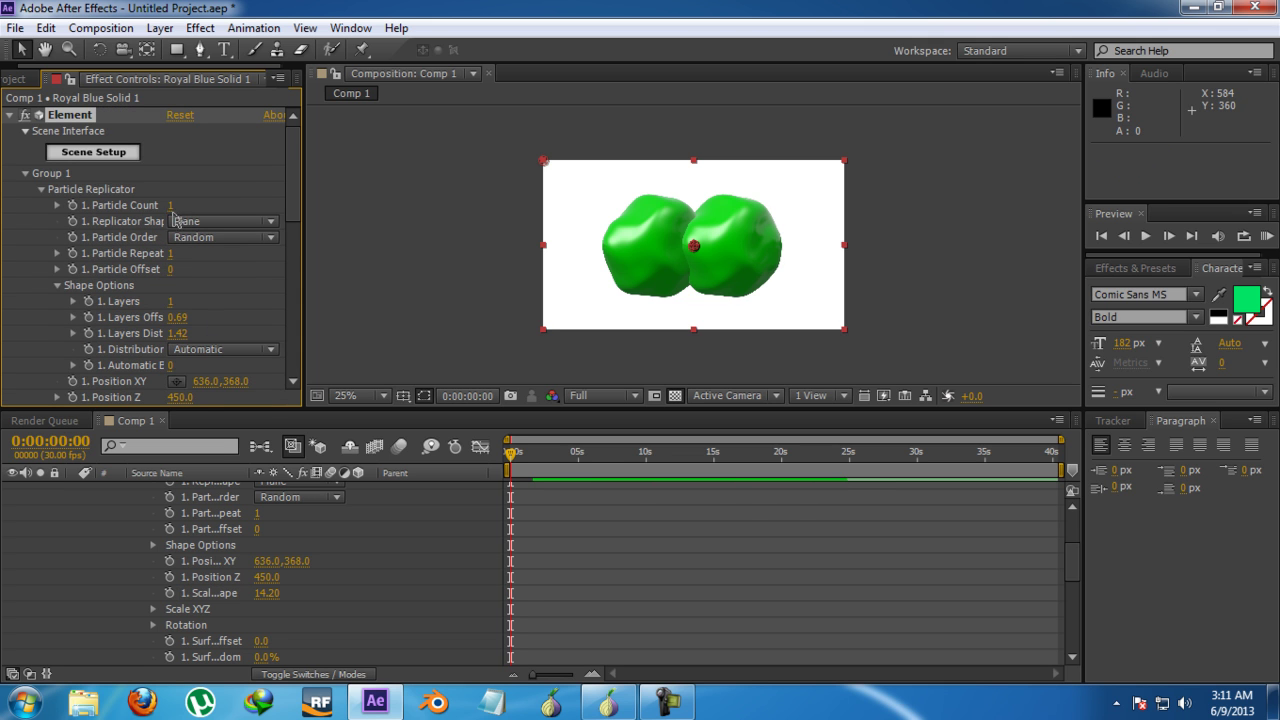
key(Return)
scroll(120, 289, down, 3)
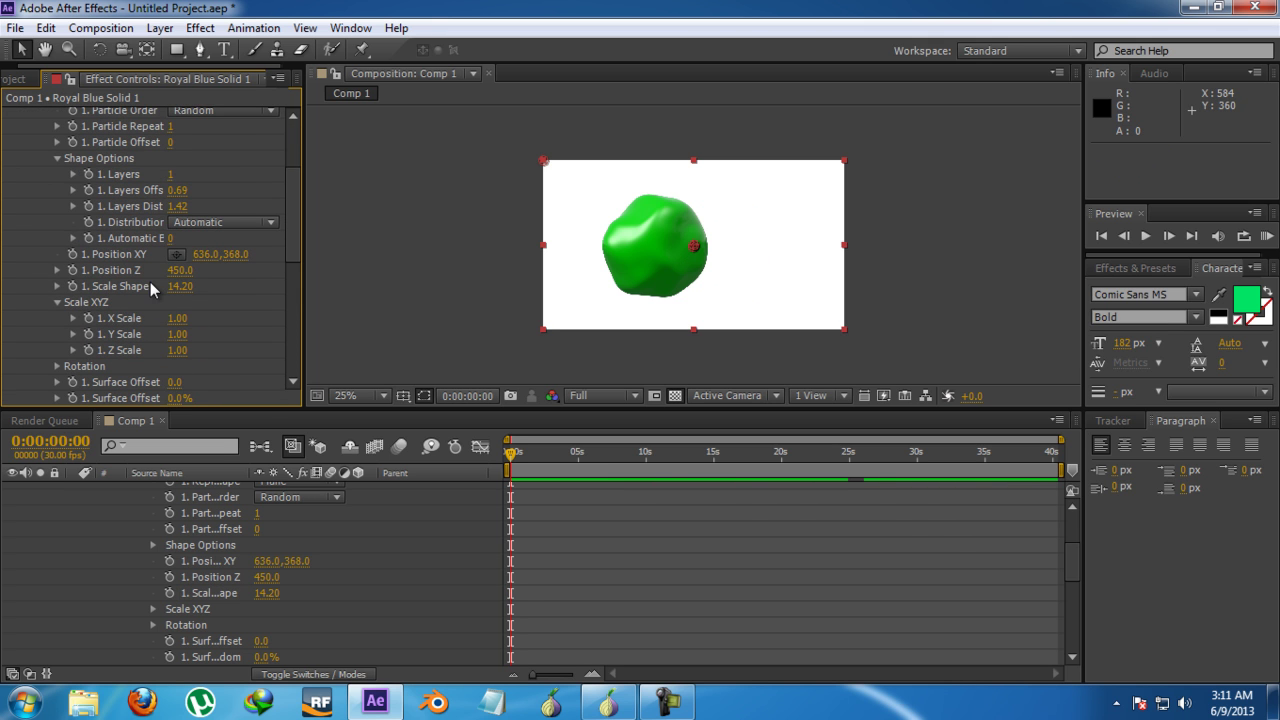
scroll(150, 286, up, 2)
click(172, 163)
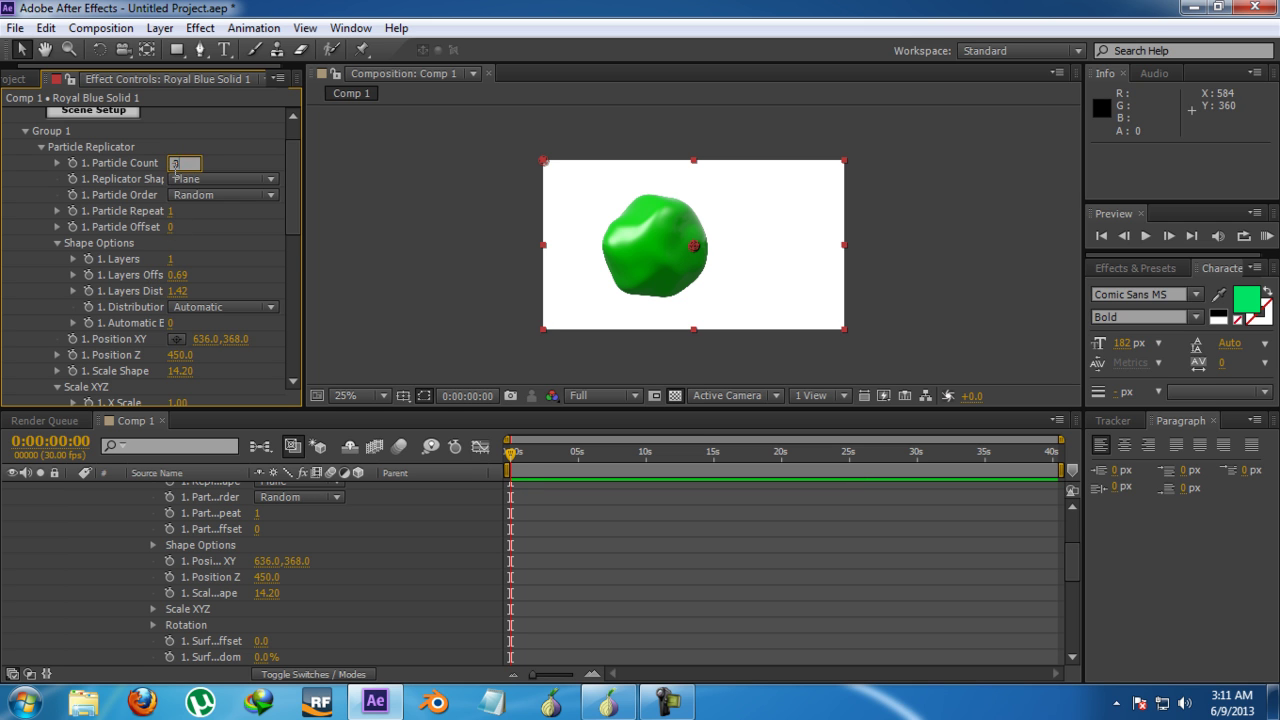
text(2)
key(Return)
- Scrub the Scale XYZ X Scale to 1.40 to widen the blobs
scroll(180, 220, down, 2)
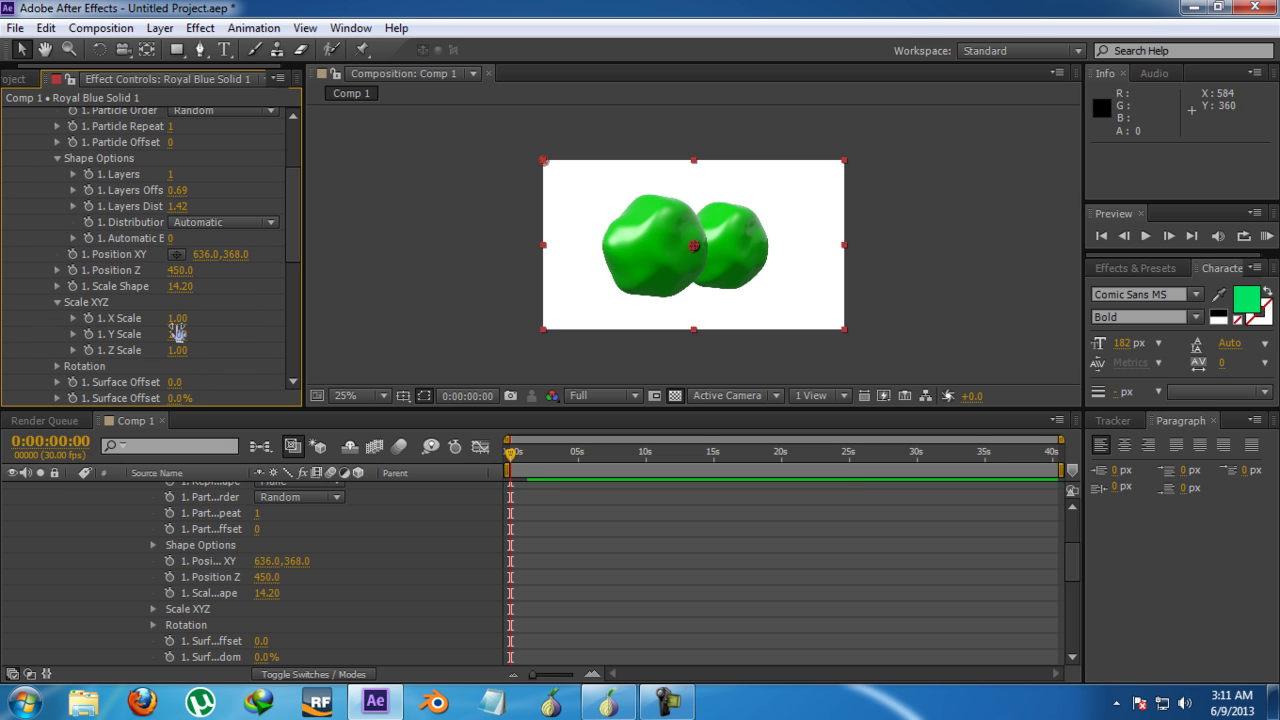
mouse_move(176, 318)
mouse_down()
mouse_move(210, 318)
mouse_move(171, 320)
mouse_up()
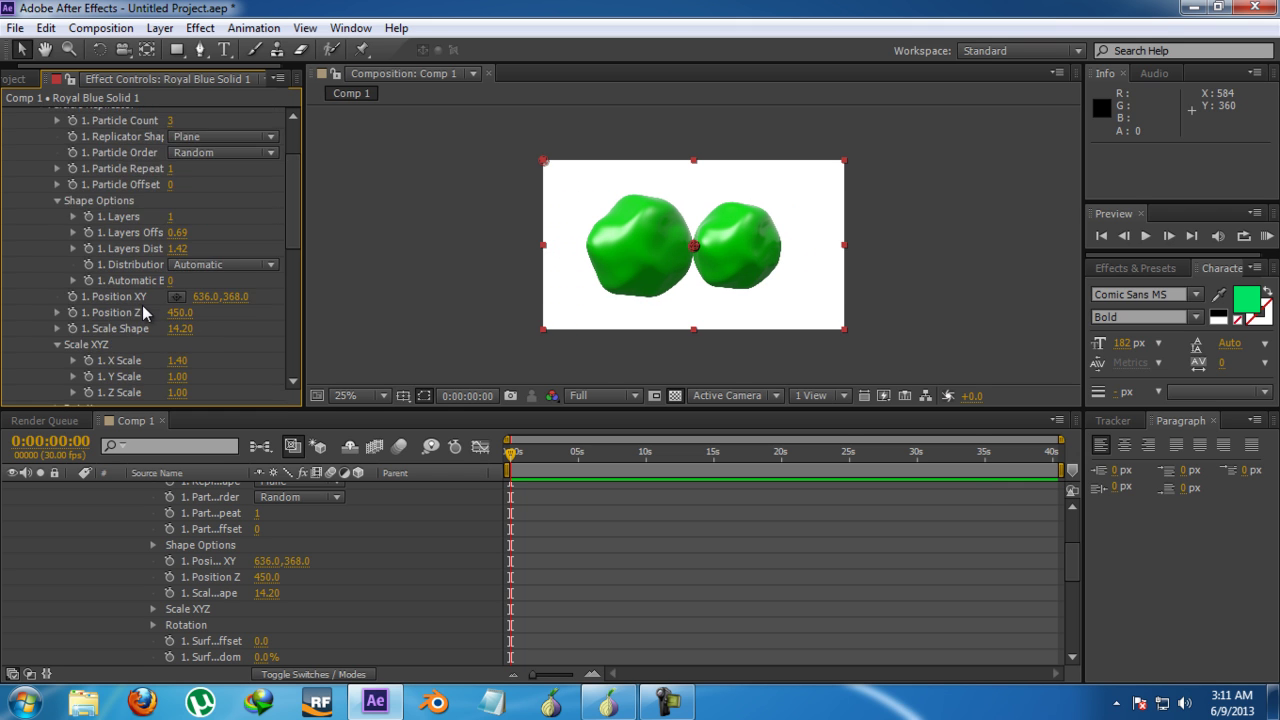
scroll(142, 305, up, 3)
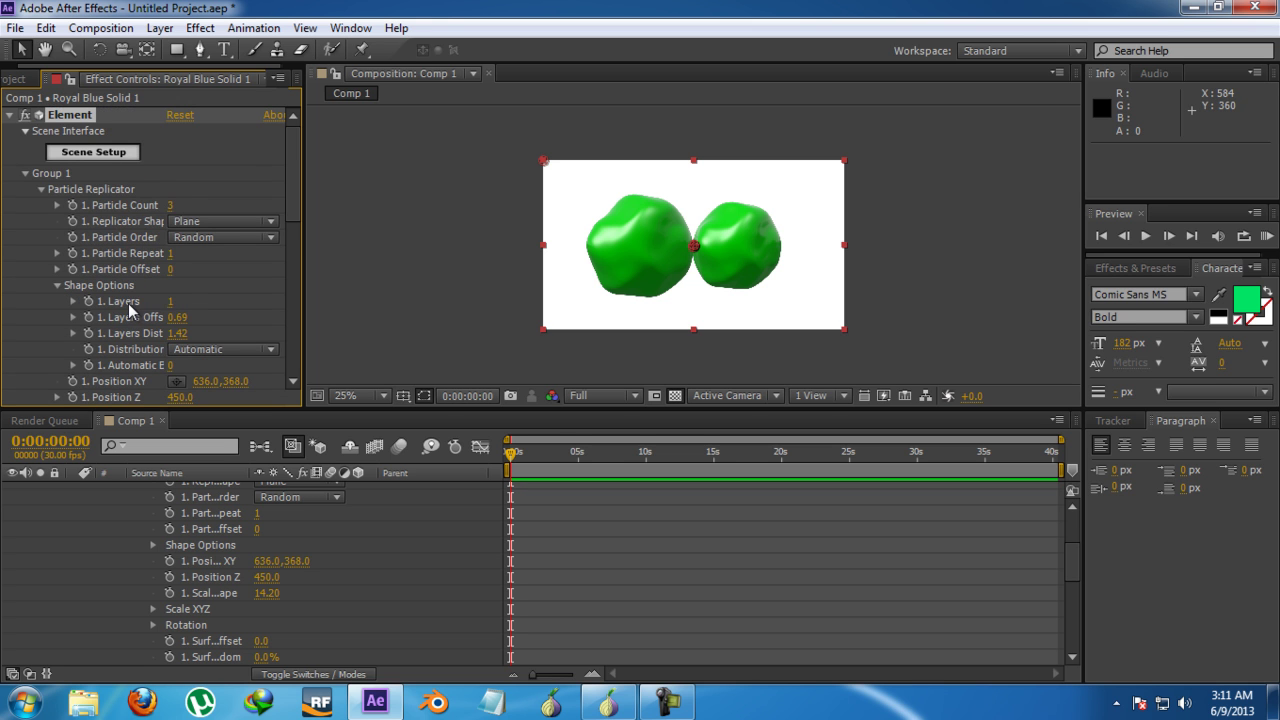
scroll(115, 299, down, 3)
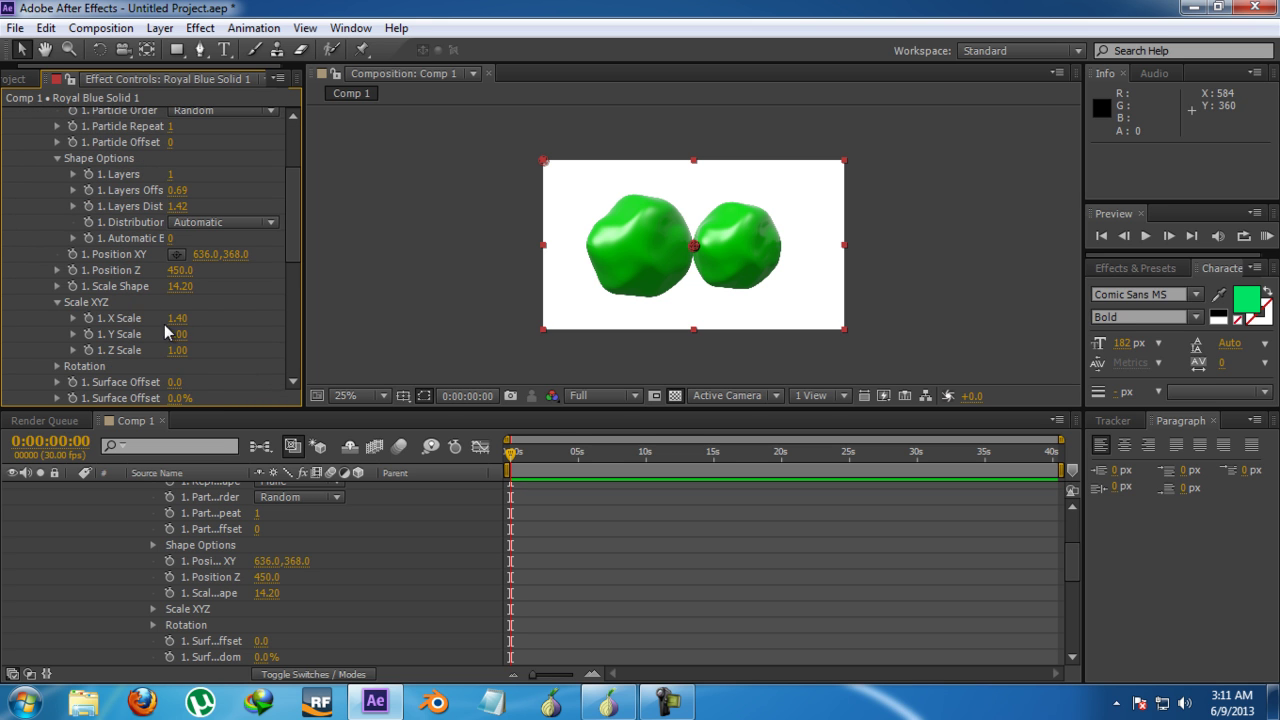
scroll(96, 377, down, 1)
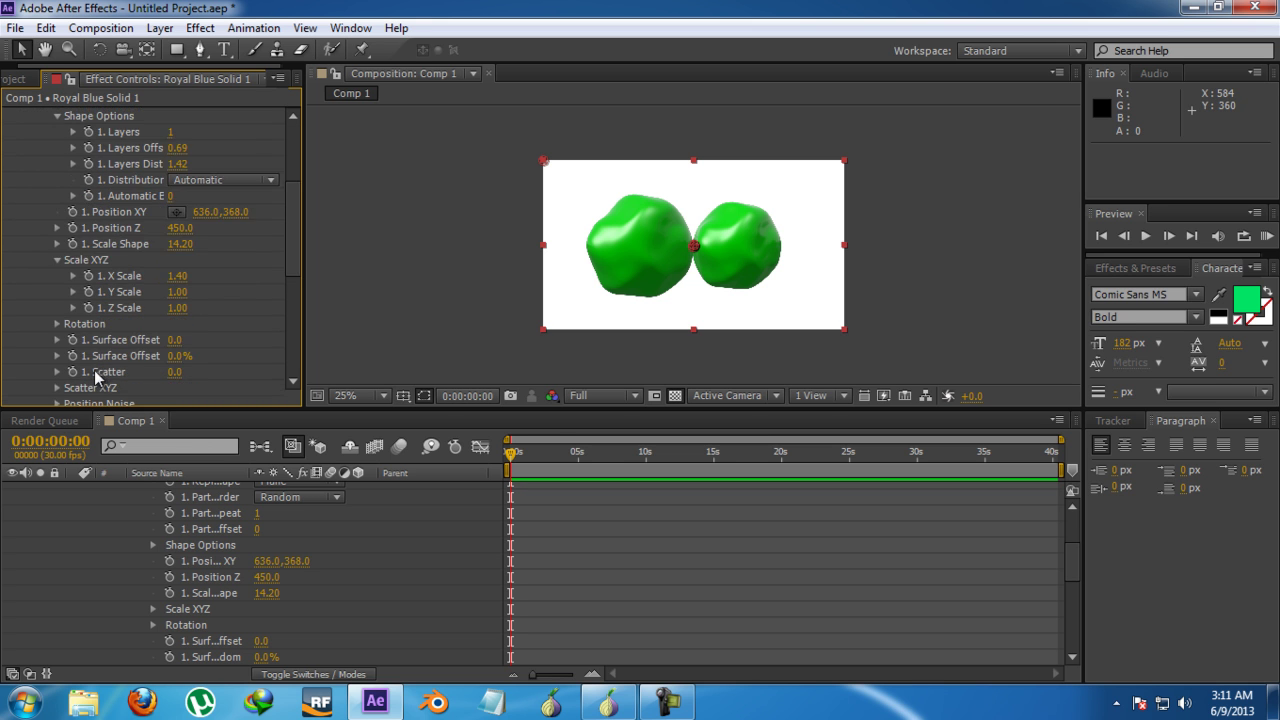
- Tilt the blobs with X Rotation and raise both Surface Offset values
click(56, 323)
drag(195, 340, 245, 337)
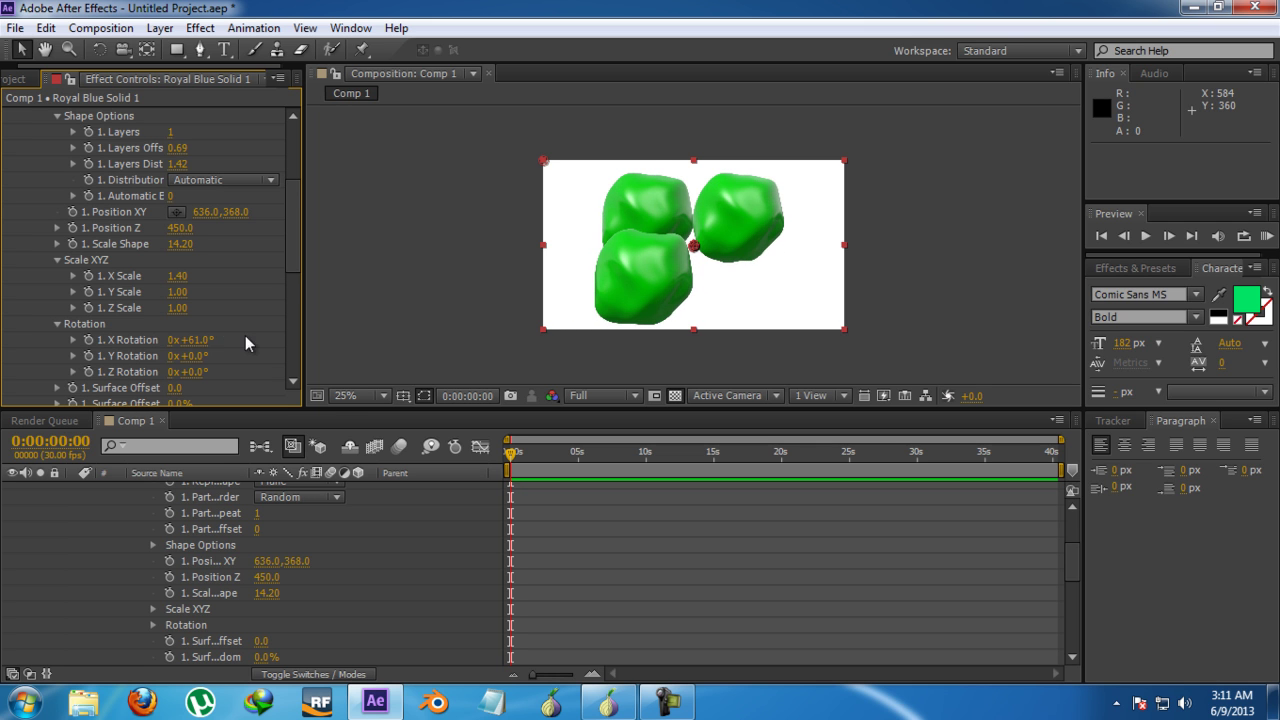
click(57, 324)
mouse_move(176, 340)
mouse_down()
mouse_move(262, 348)
mouse_move(180, 360)
mouse_up()
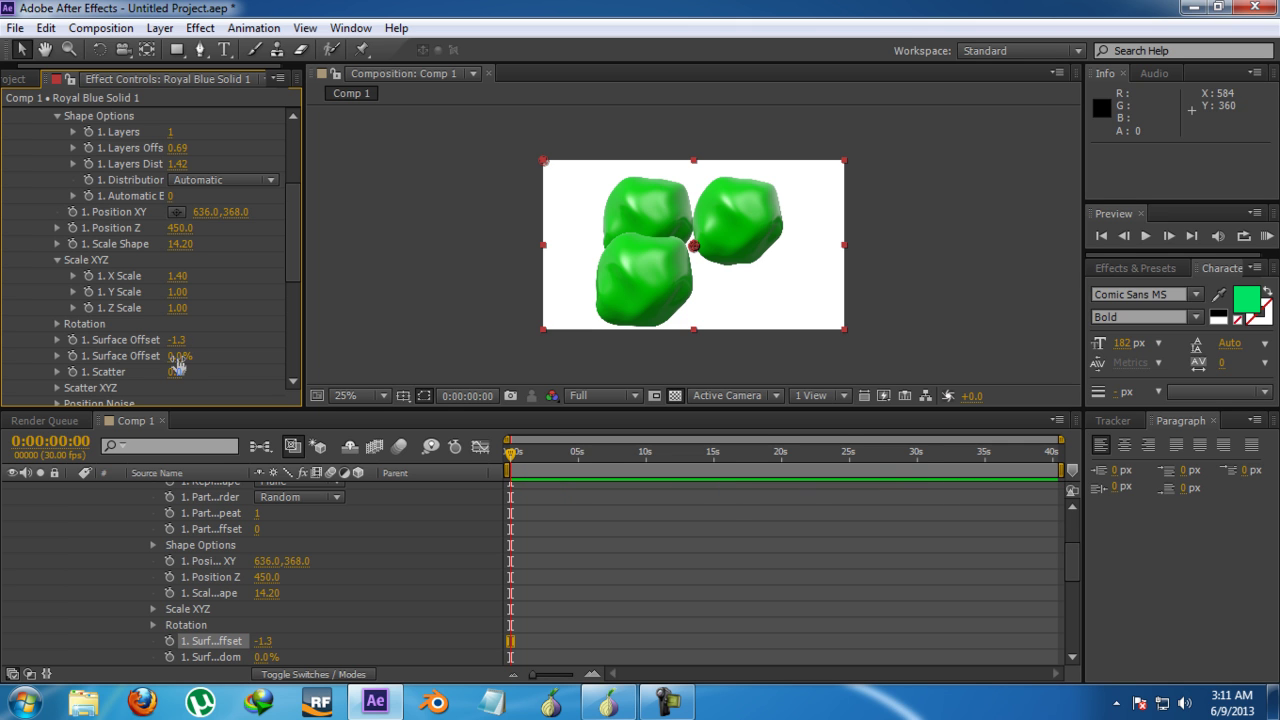
mouse_move(176, 364)
mouse_down()
mouse_move(220, 348)
mouse_move(168, 332)
mouse_move(423, 346)
mouse_move(201, 366)
mouse_up()
- Set Scatter XYZ to 2.4, 3.0, 1.8 and Random Seed to 100
scroll(163, 331, down, 2)
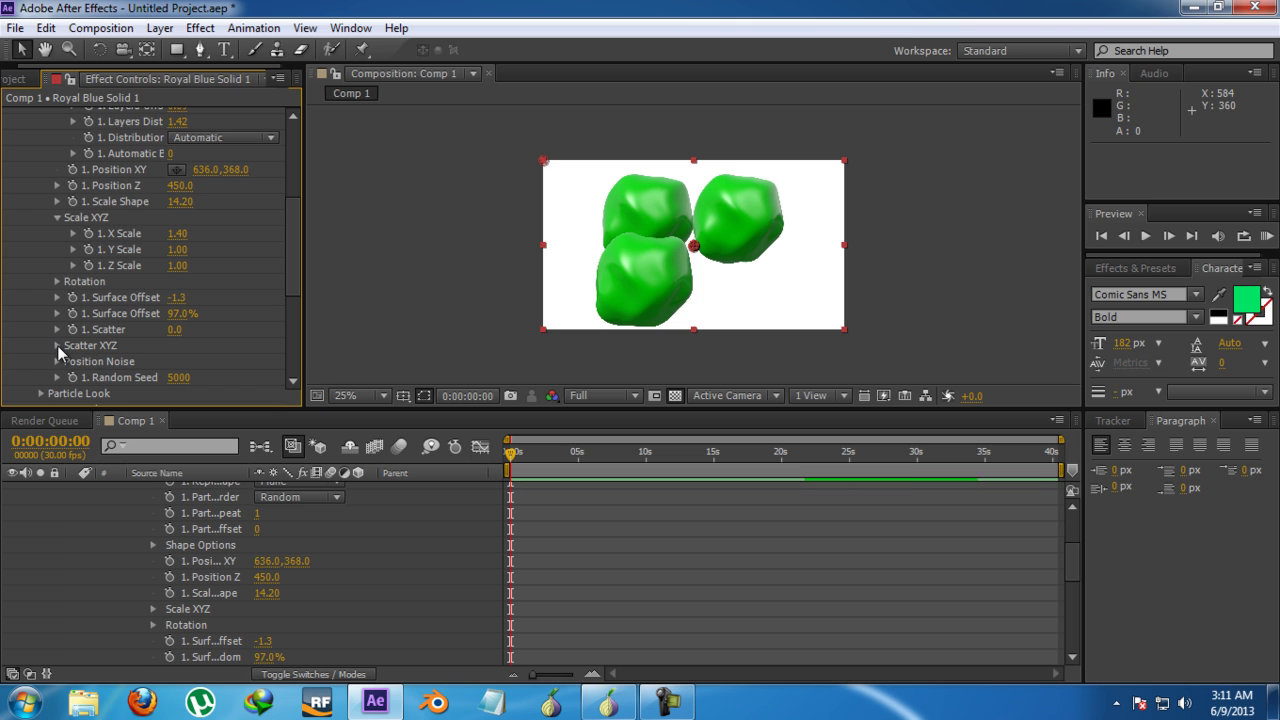
click(57, 345)
drag(174, 361, 418, 368)
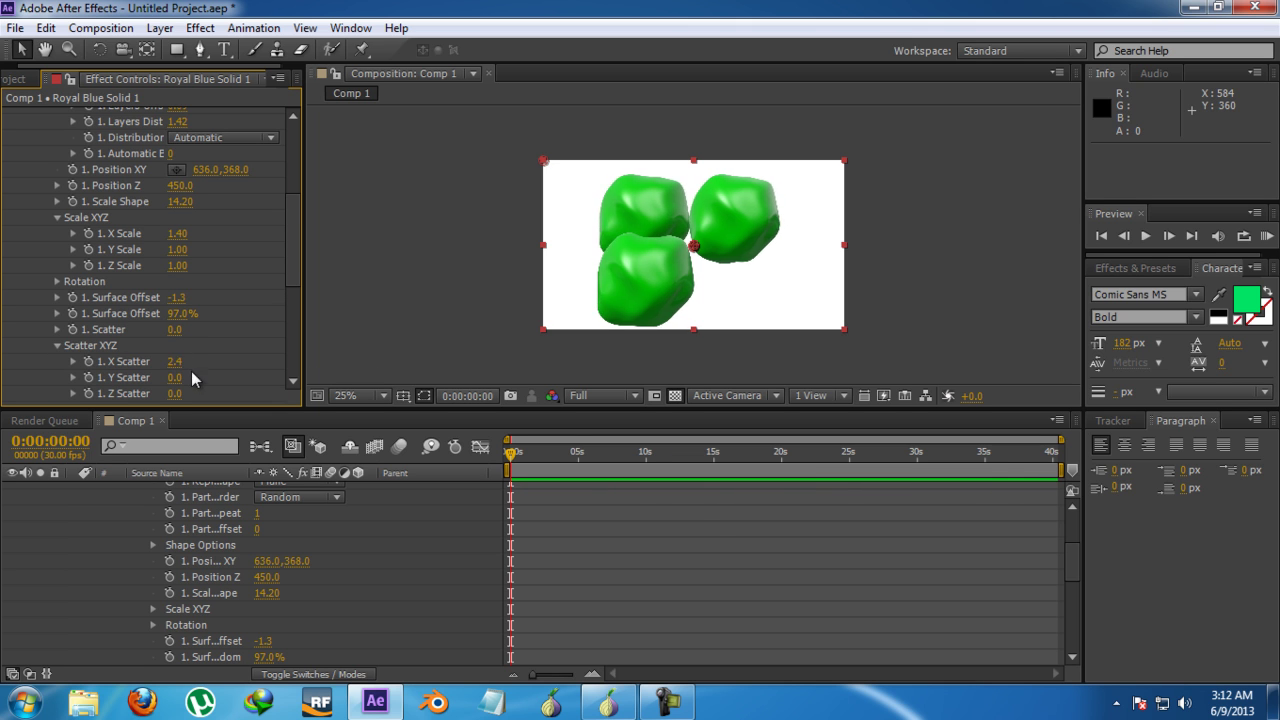
drag(174, 377, 430, 380)
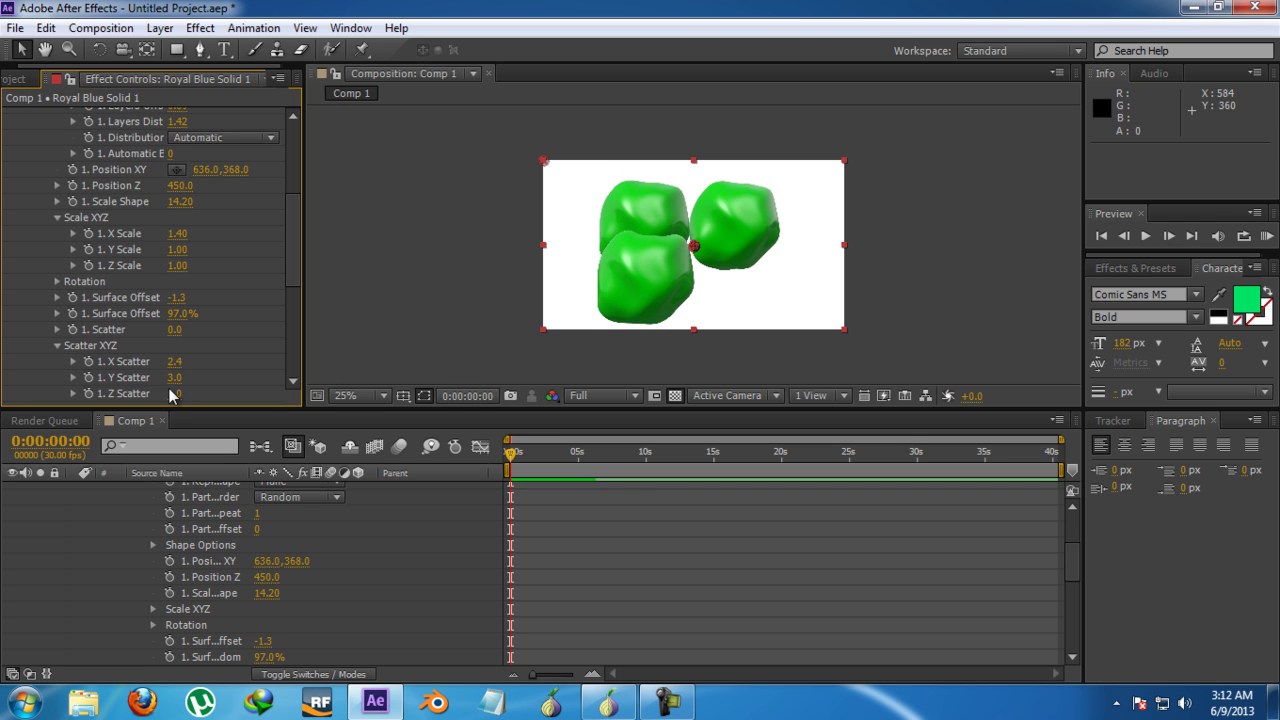
drag(174, 393, 223, 388)
scroll(182, 345, down, 3)
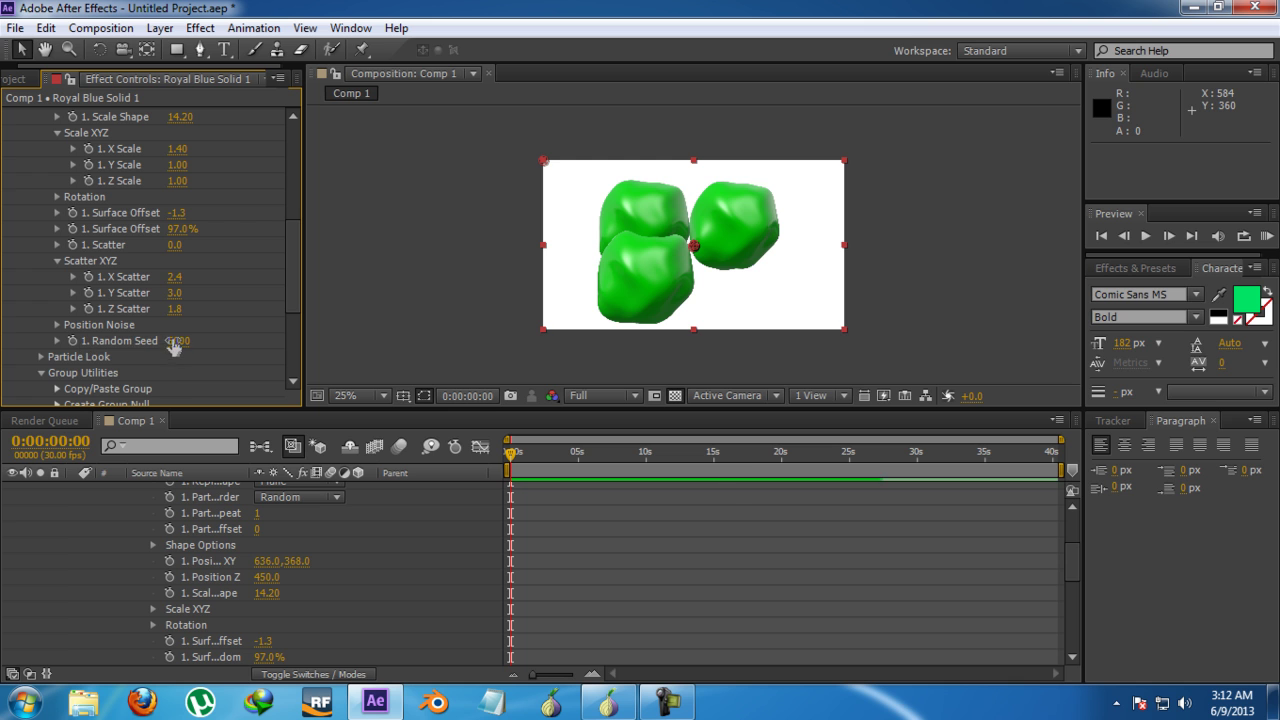
drag(177, 343, 118, 346)
- Under Particle Look set Particle Size 11.50, Size Random 66% and Force Opacity 55%
click(41, 357)
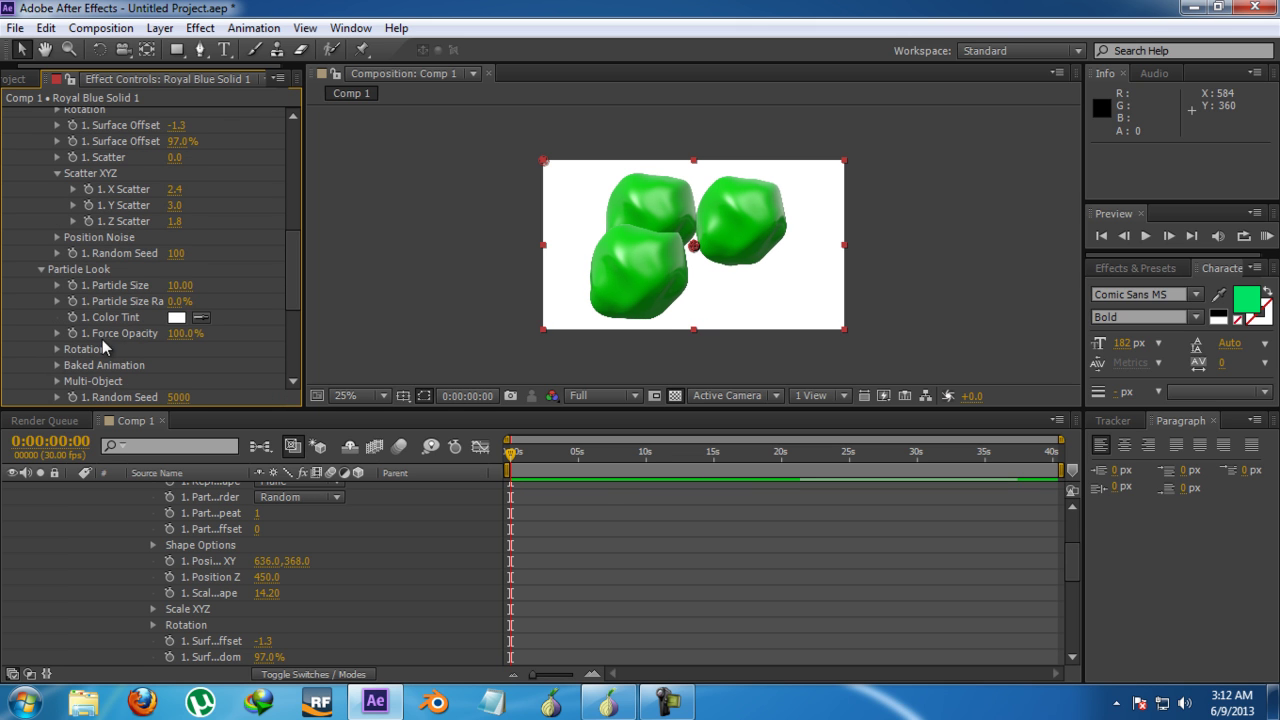
drag(178, 289, 273, 302)
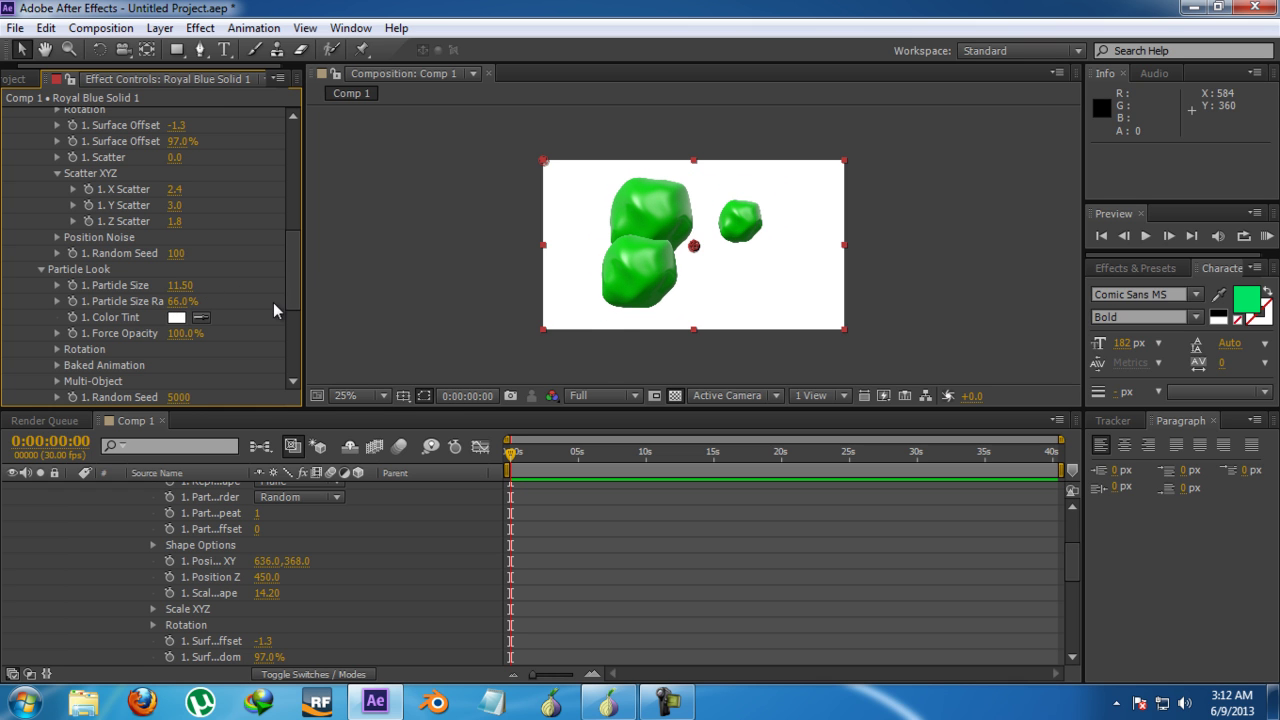
drag(178, 333, 146, 338)
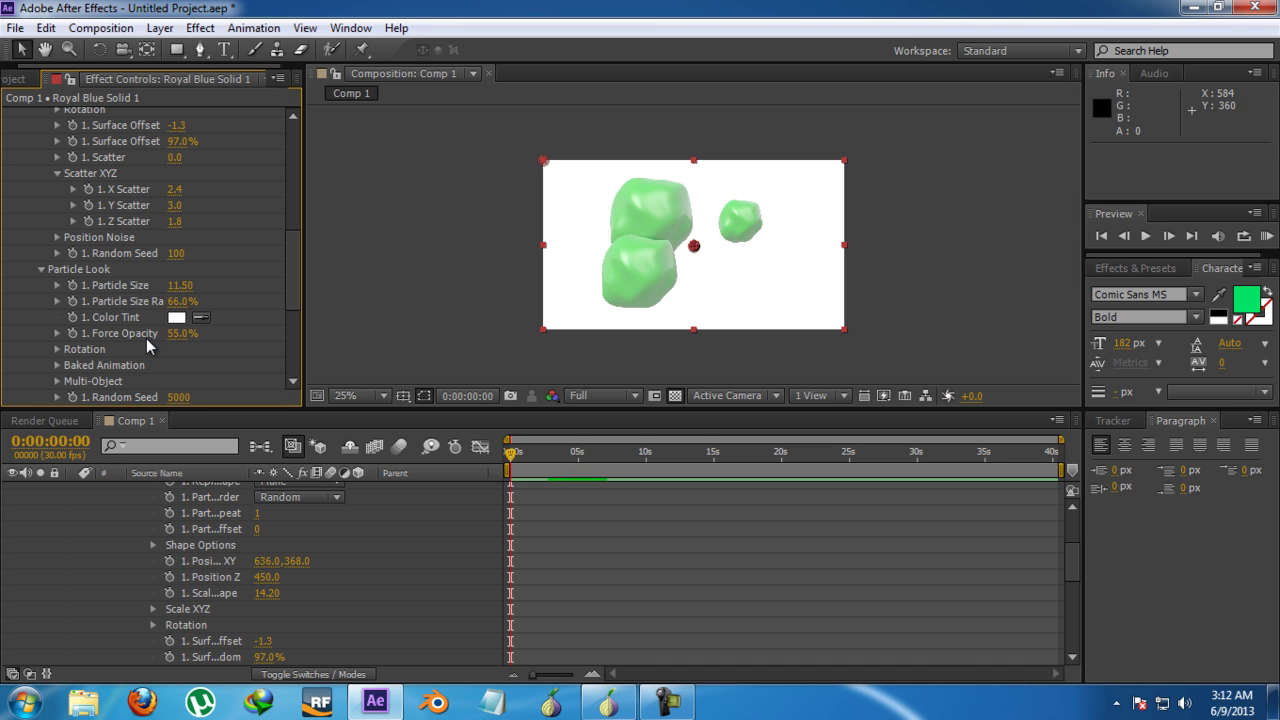
click(57, 365)
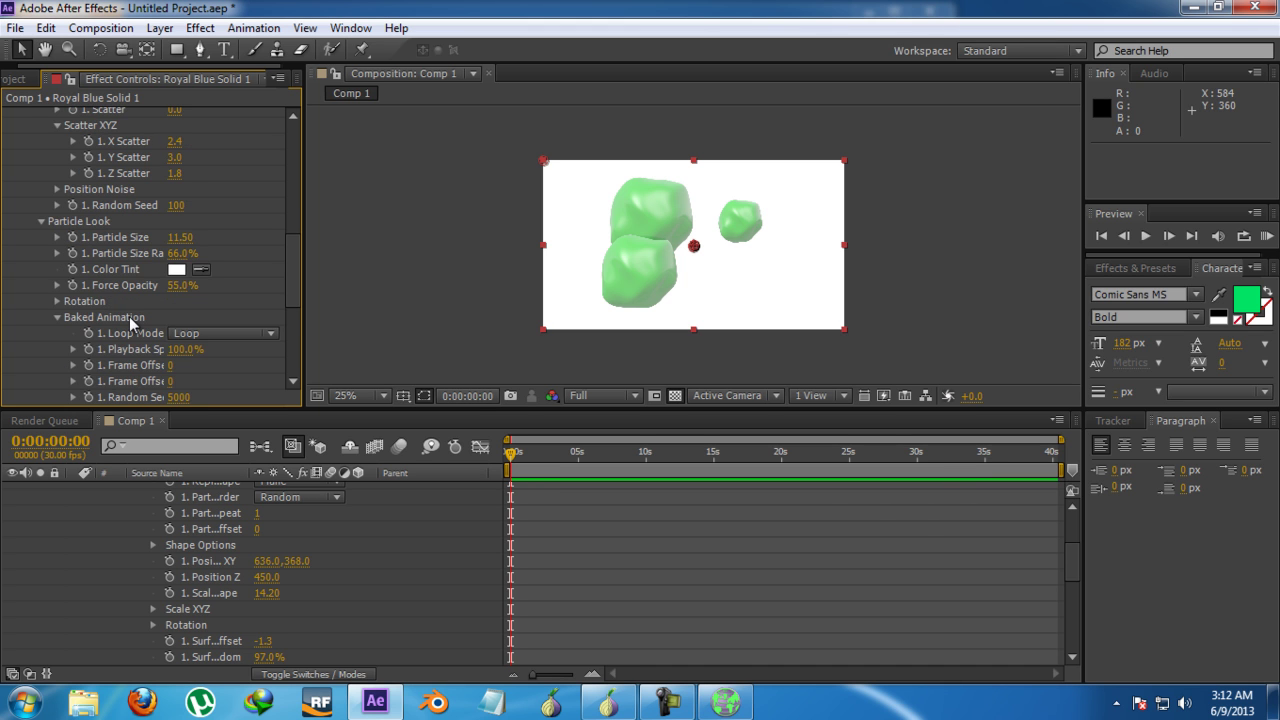
click(217, 331)
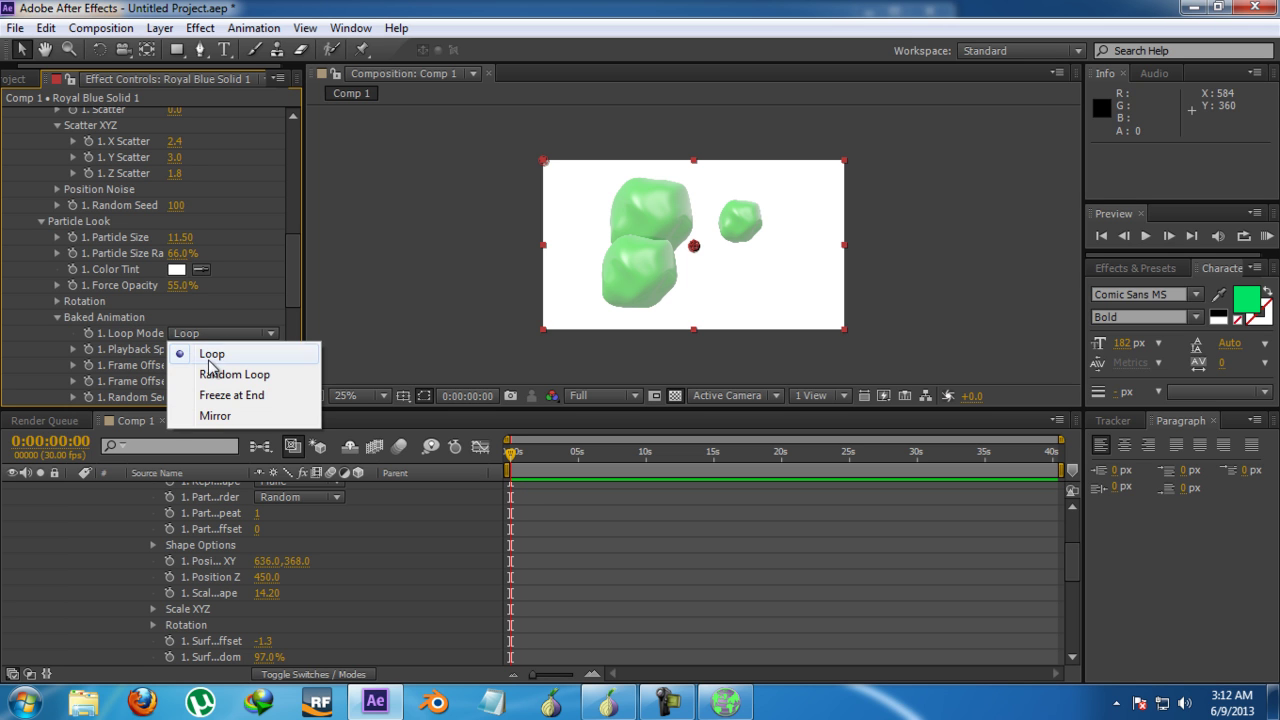
click(201, 315)
click(210, 333)
click(217, 354)
click(210, 332)
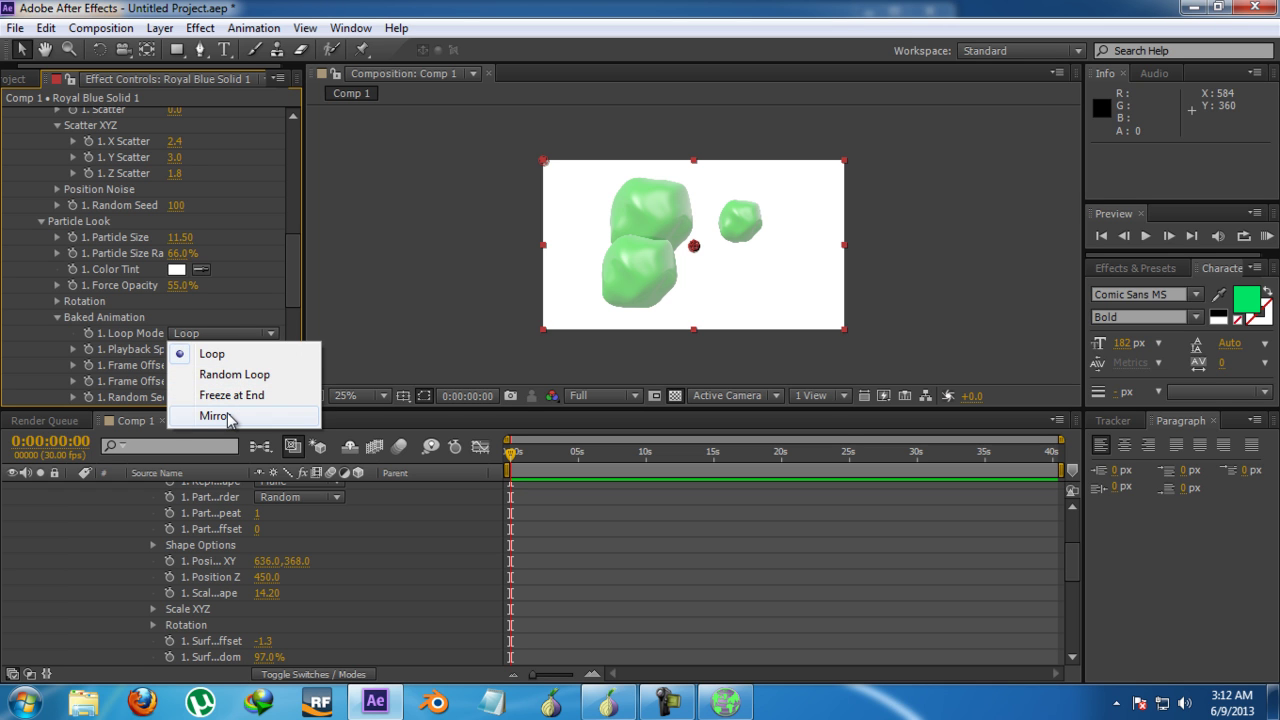
click(210, 353)
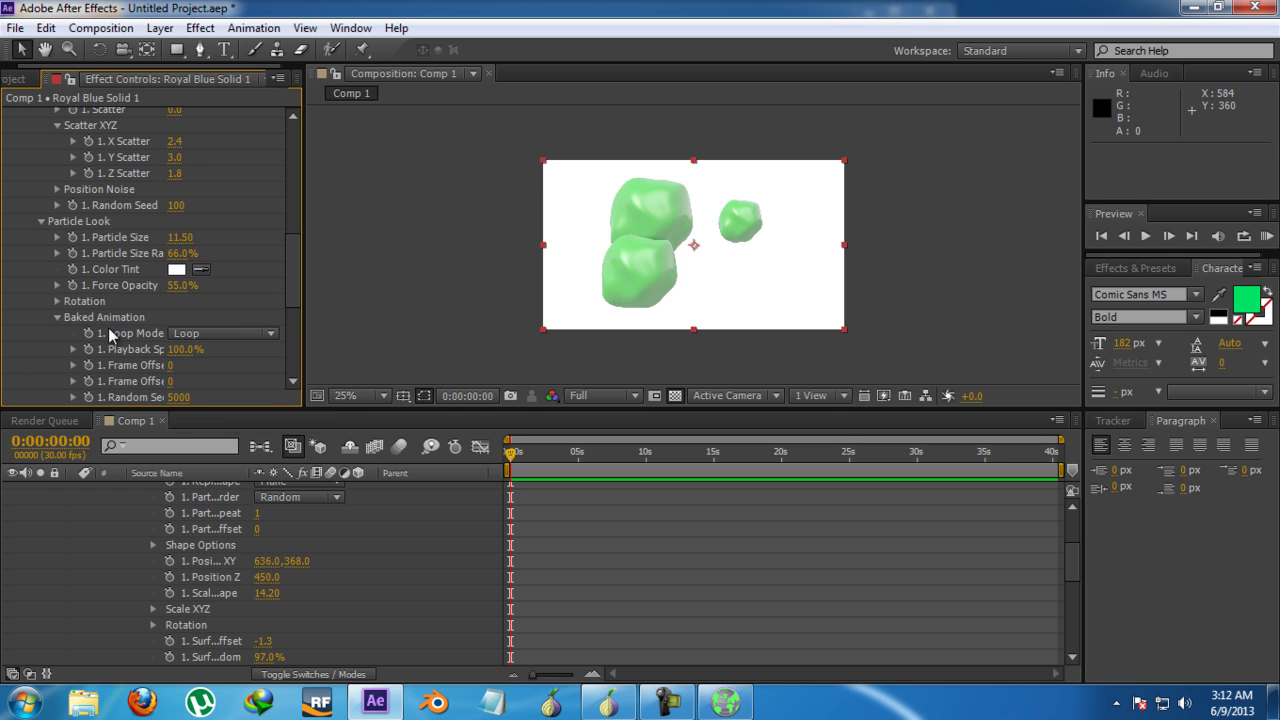
scroll(146, 365, down, 3)
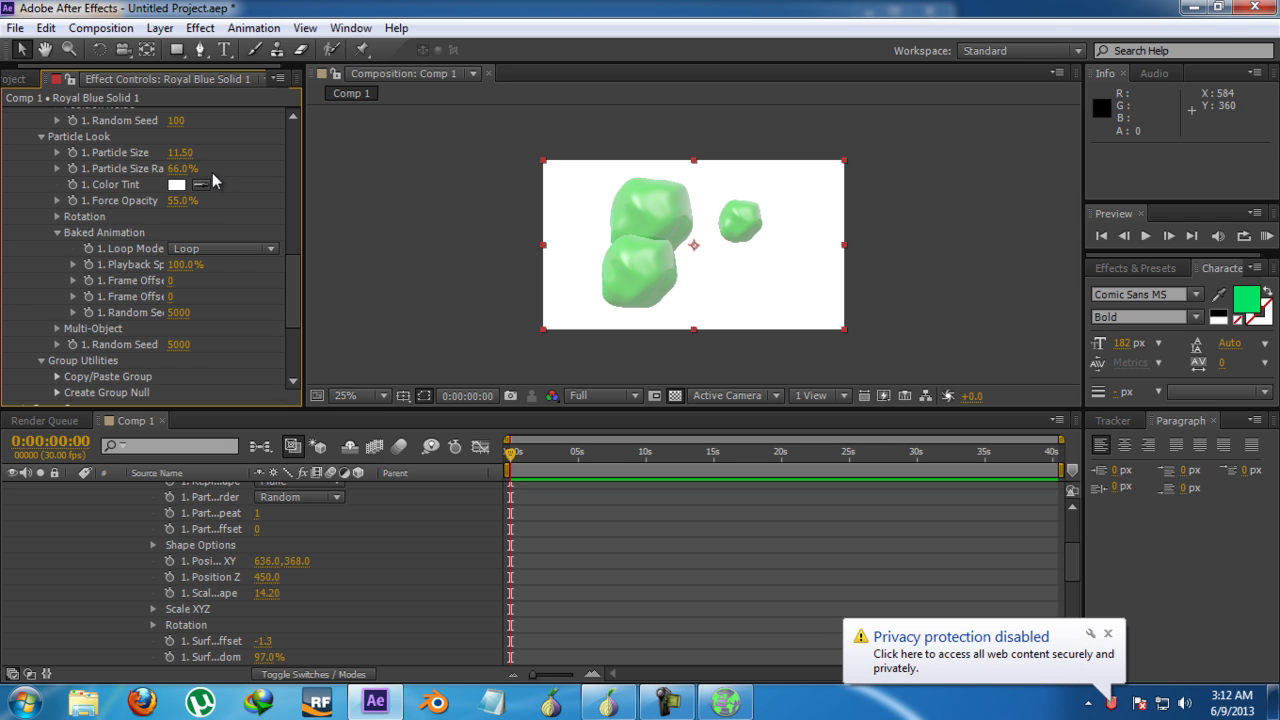
scroll(263, 268, up, 6)
scroll(214, 202, up, 3)
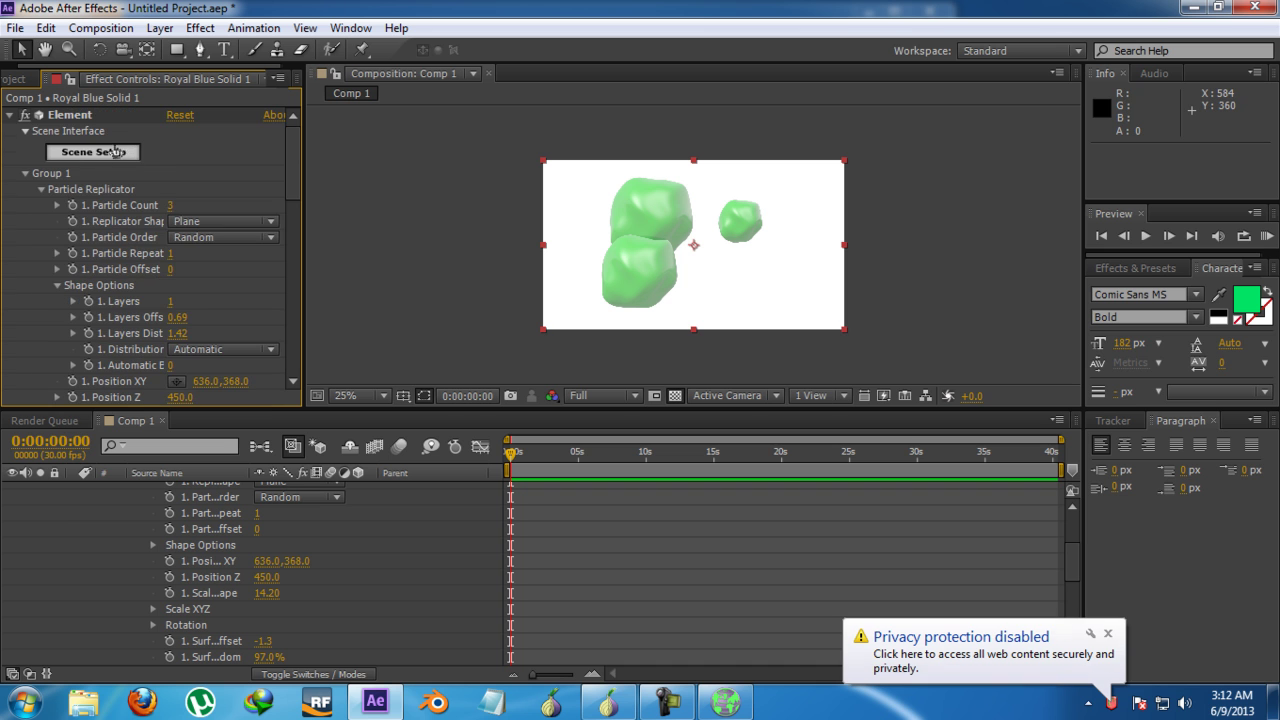
scroll(142, 160, down, 10)
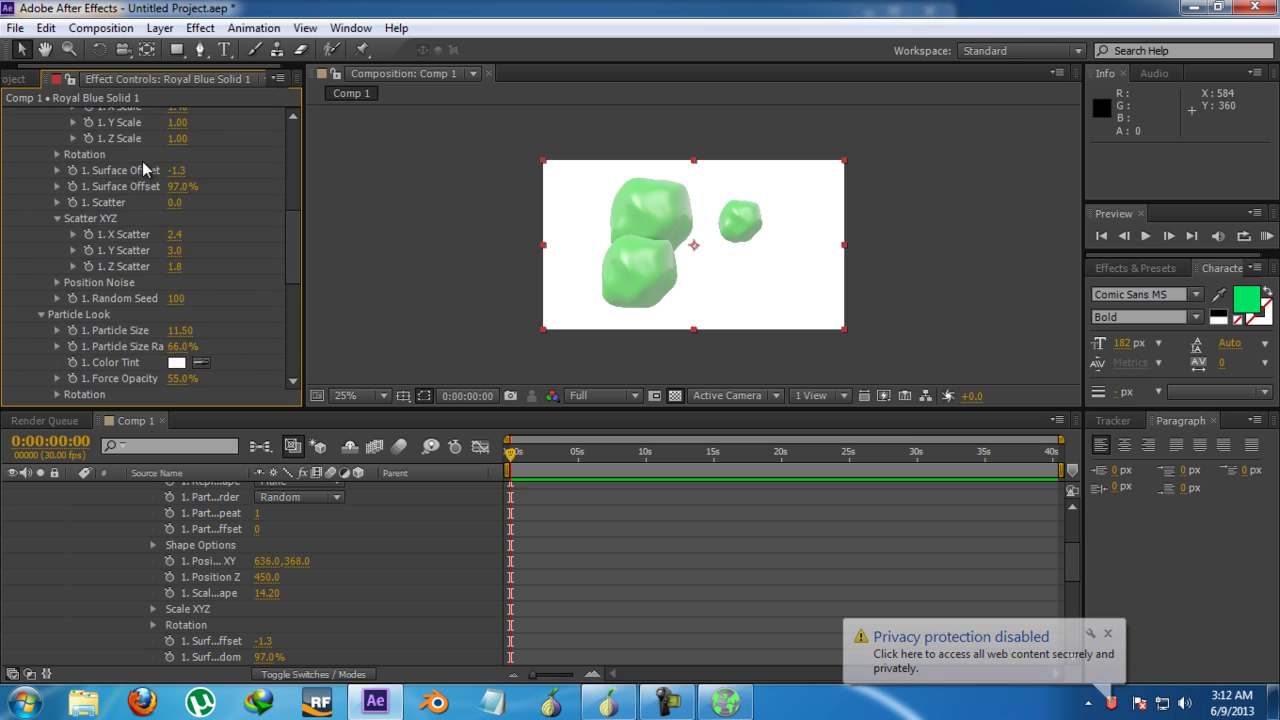
scroll(156, 210, down, 3)
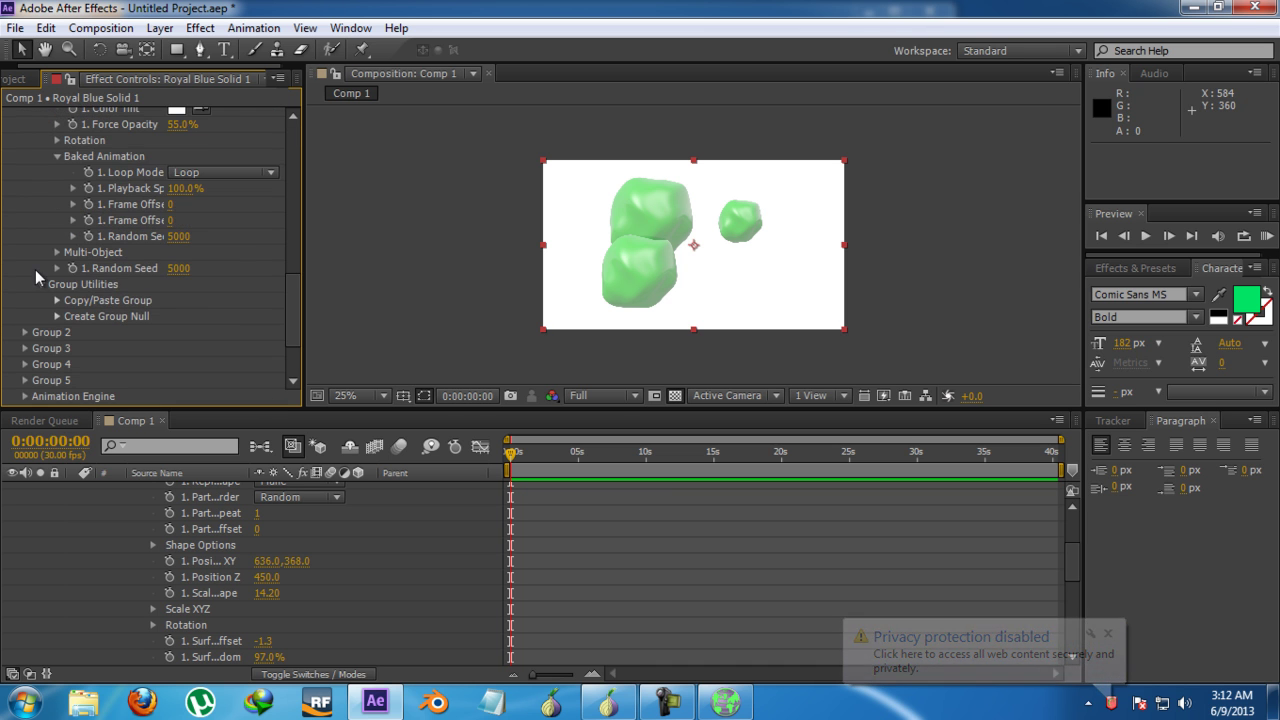
- Expand Multi-Object and increase its Size and X Rotation values
click(57, 253)
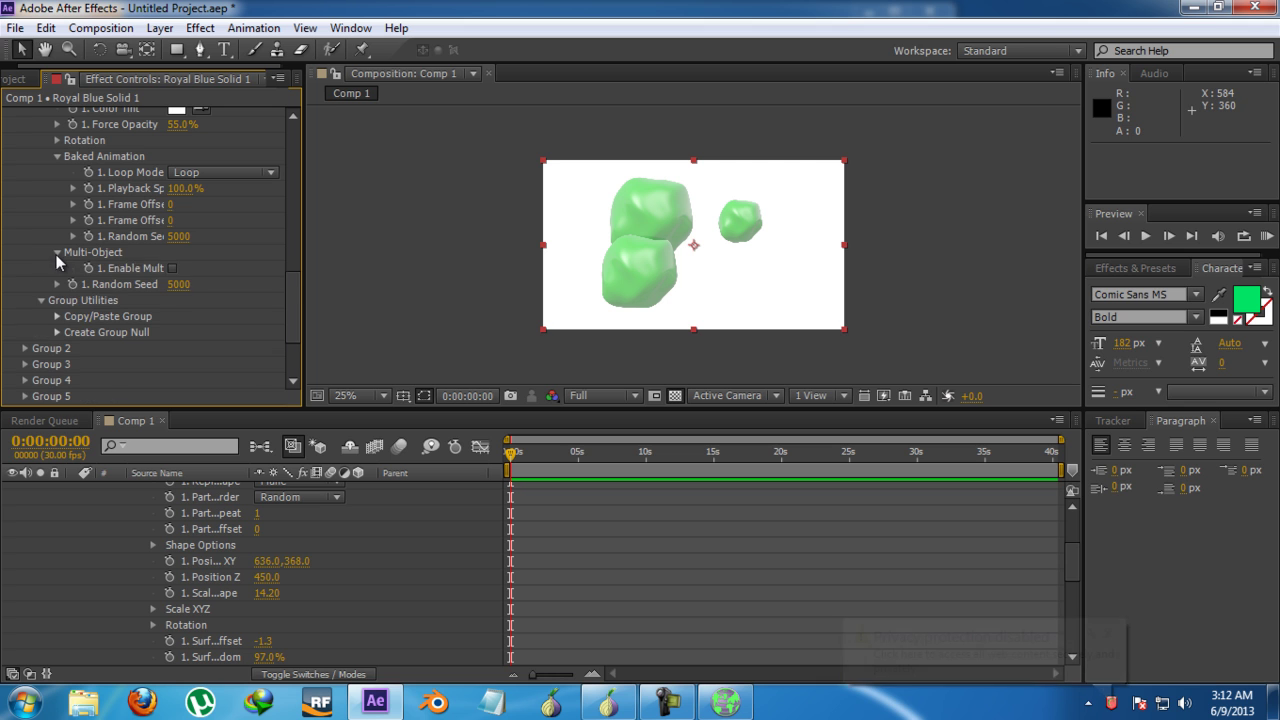
click(172, 268)
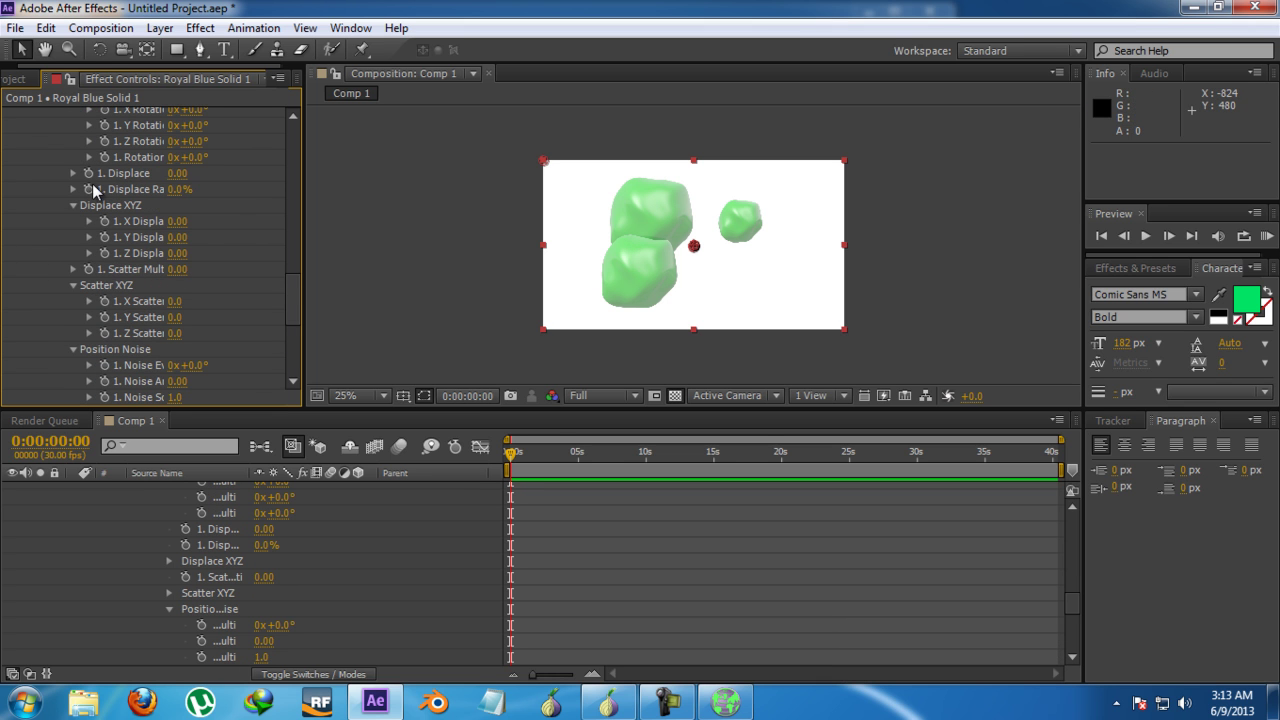
scroll(94, 184, up, 4)
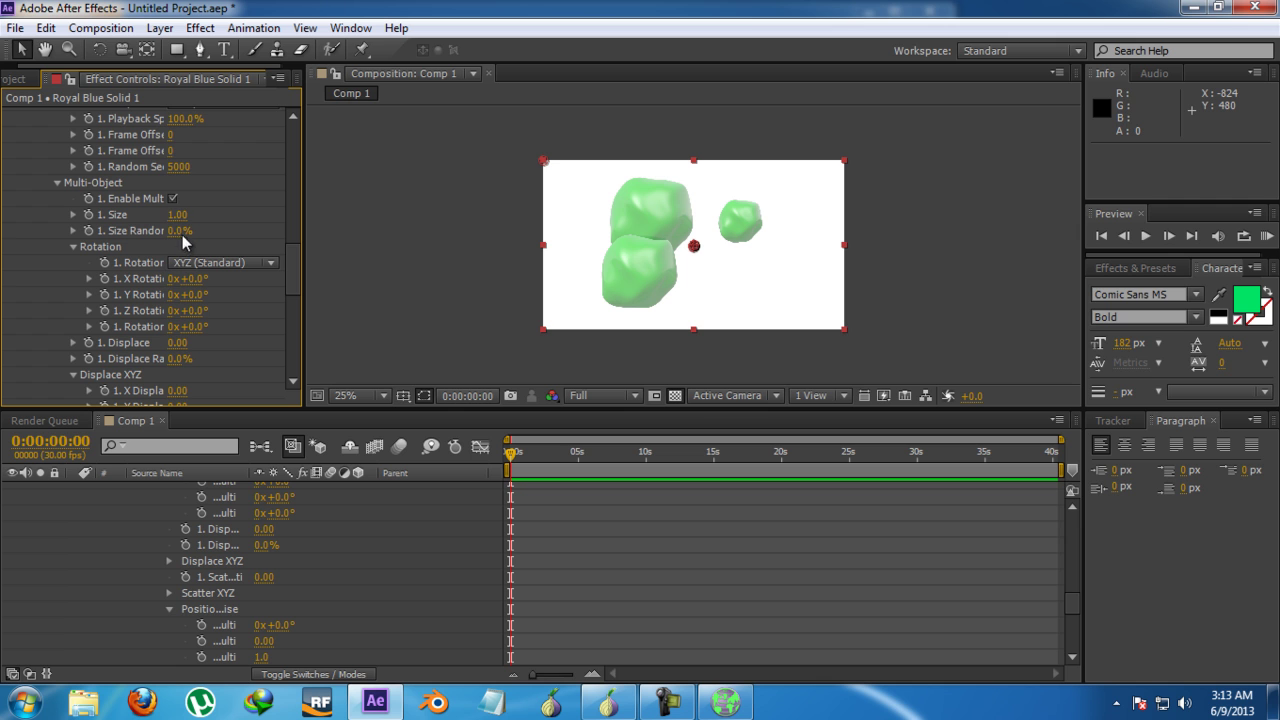
drag(175, 215, 199, 211)
drag(196, 285, 228, 278)
- Review the displacement and scatter values, then disable Multi-Object and collapse it
scroll(161, 282, up, 1)
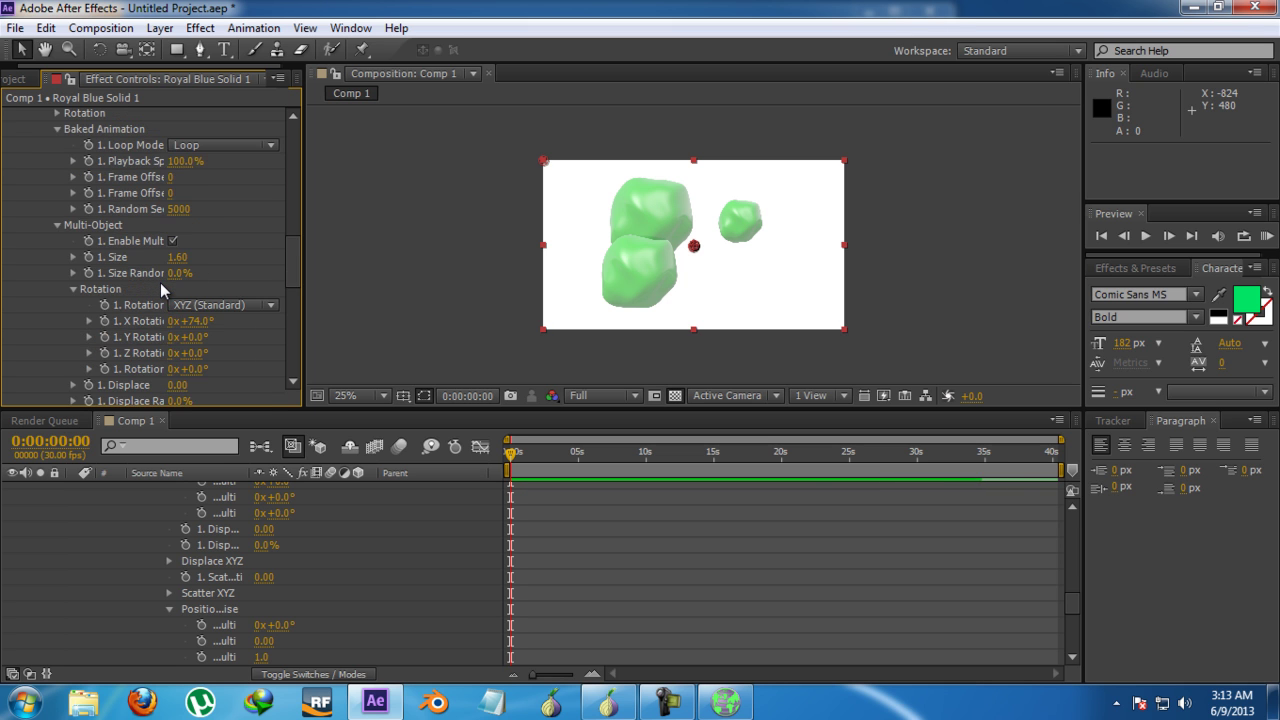
scroll(160, 282, down, 1)
scroll(160, 282, down, 2)
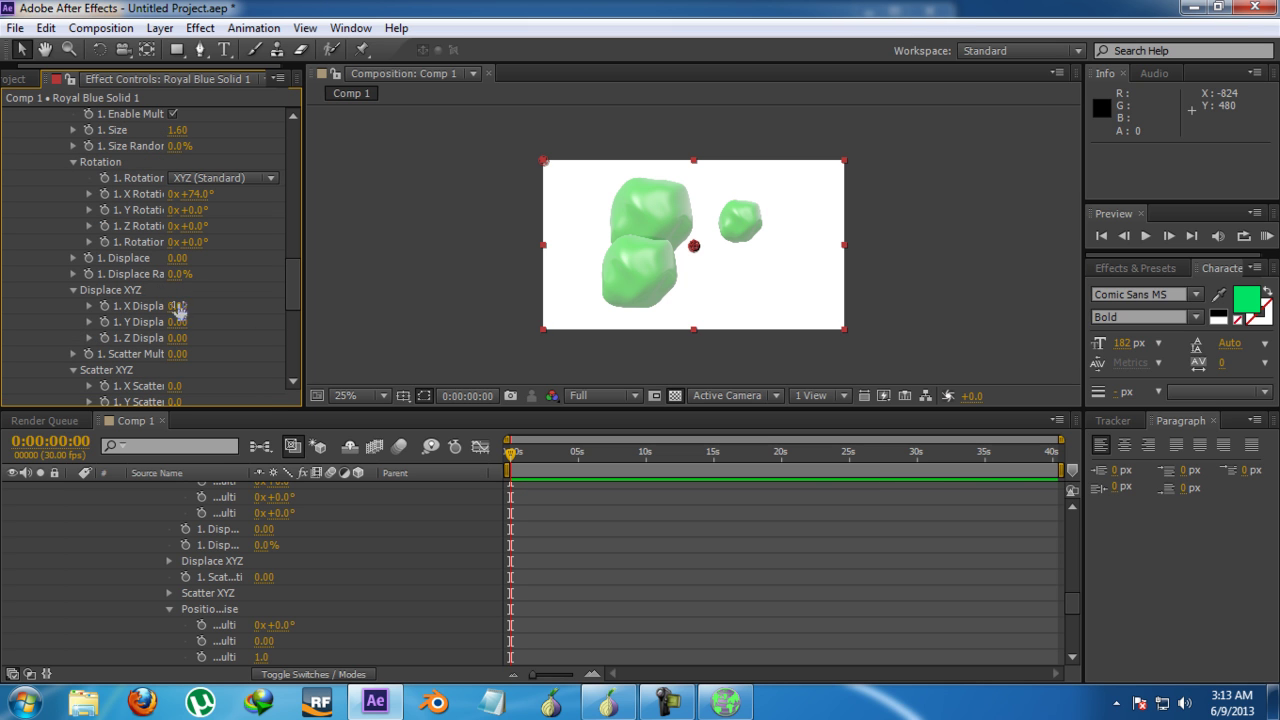
scroll(195, 312, down, 1)
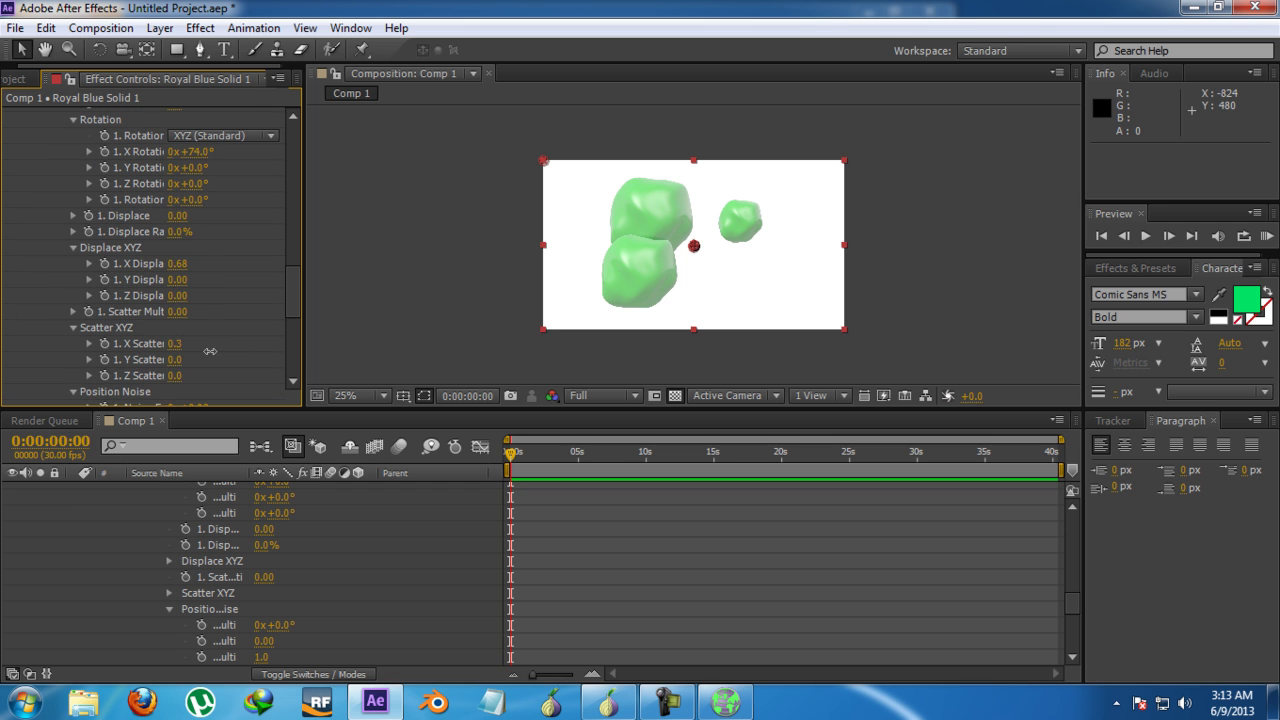
scroll(200, 346, down, 5)
scroll(196, 346, up, 7)
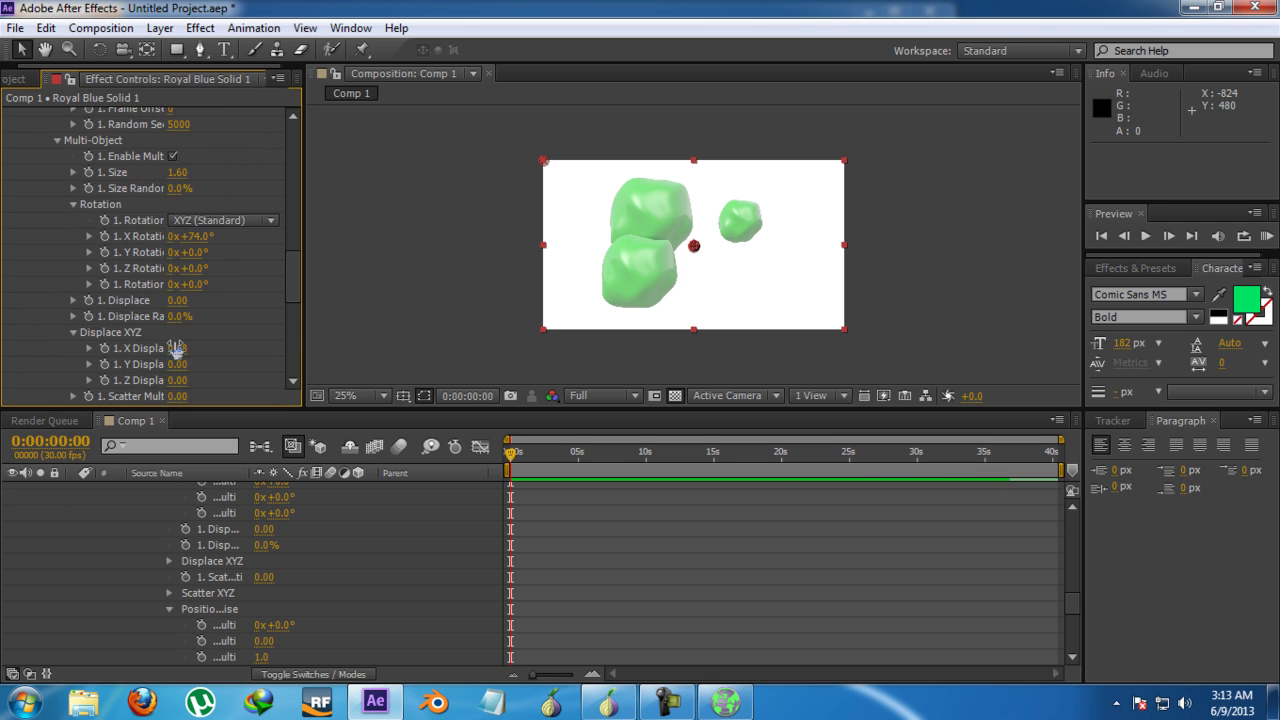
scroll(196, 346, up, 1)
click(172, 199)
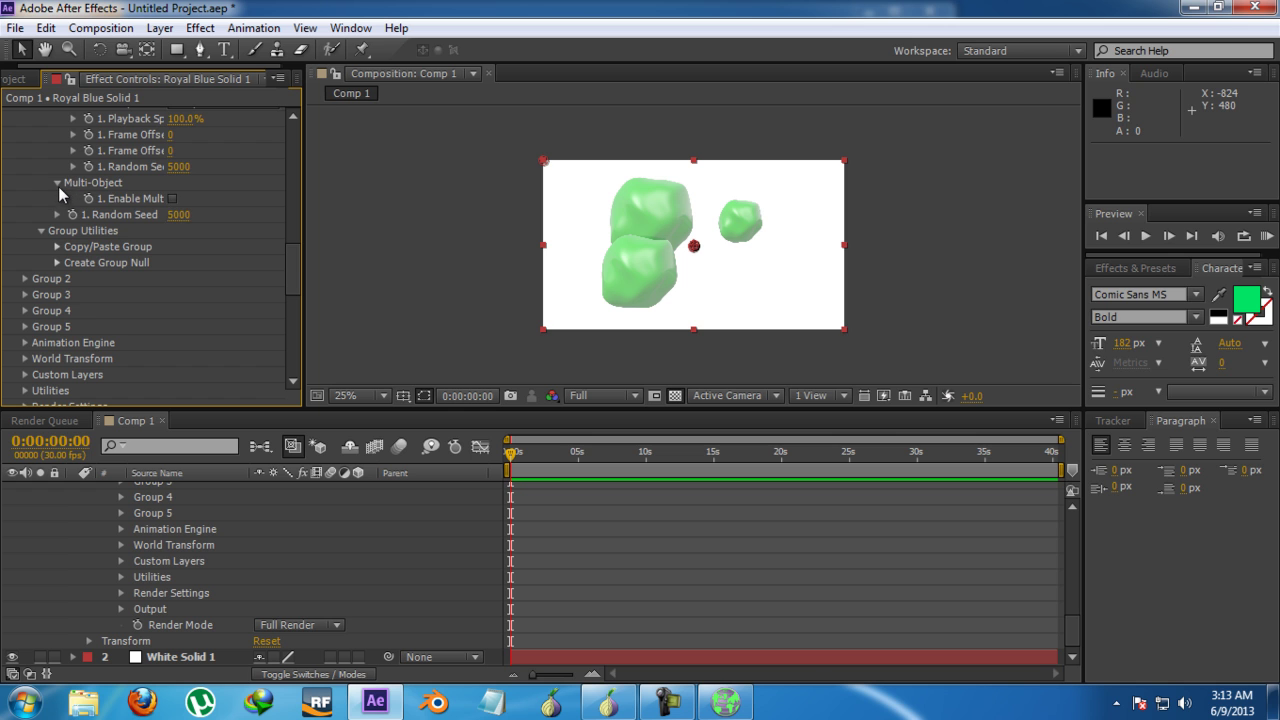
click(57, 182)
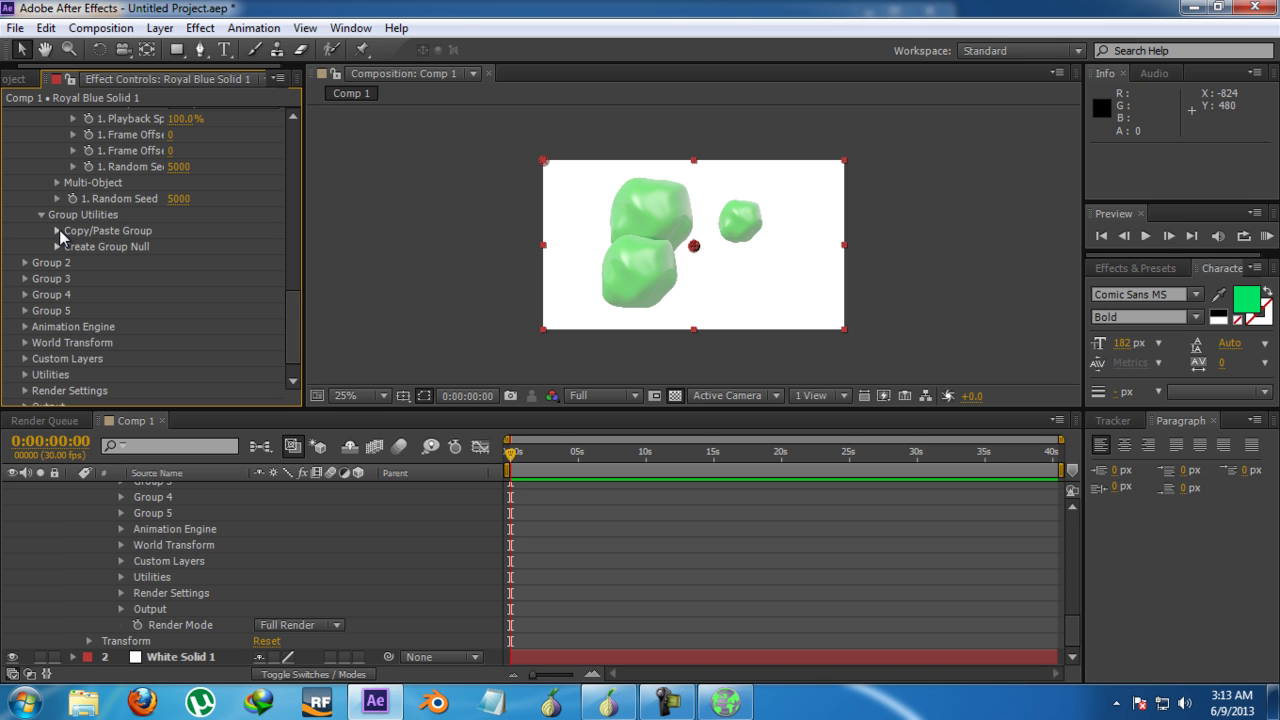
- Use Group Utilities > Create Group Null to add a Group 1 Null layer
click(57, 230)
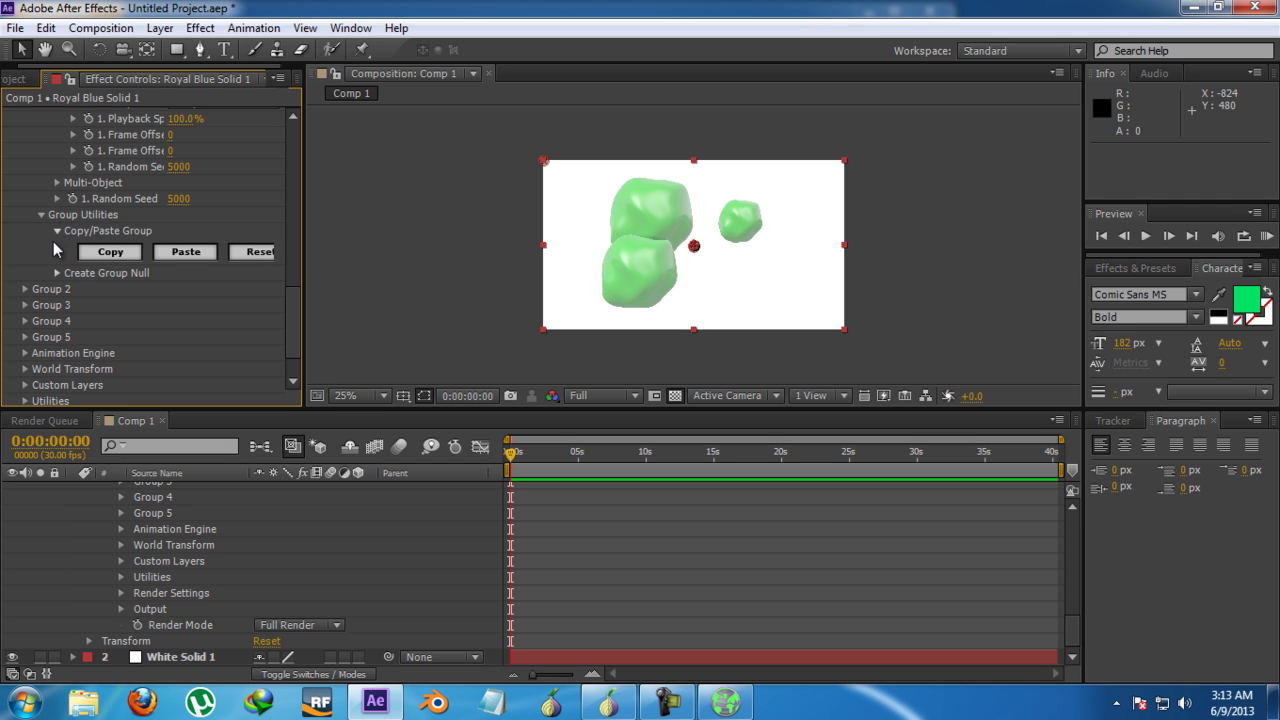
click(57, 231)
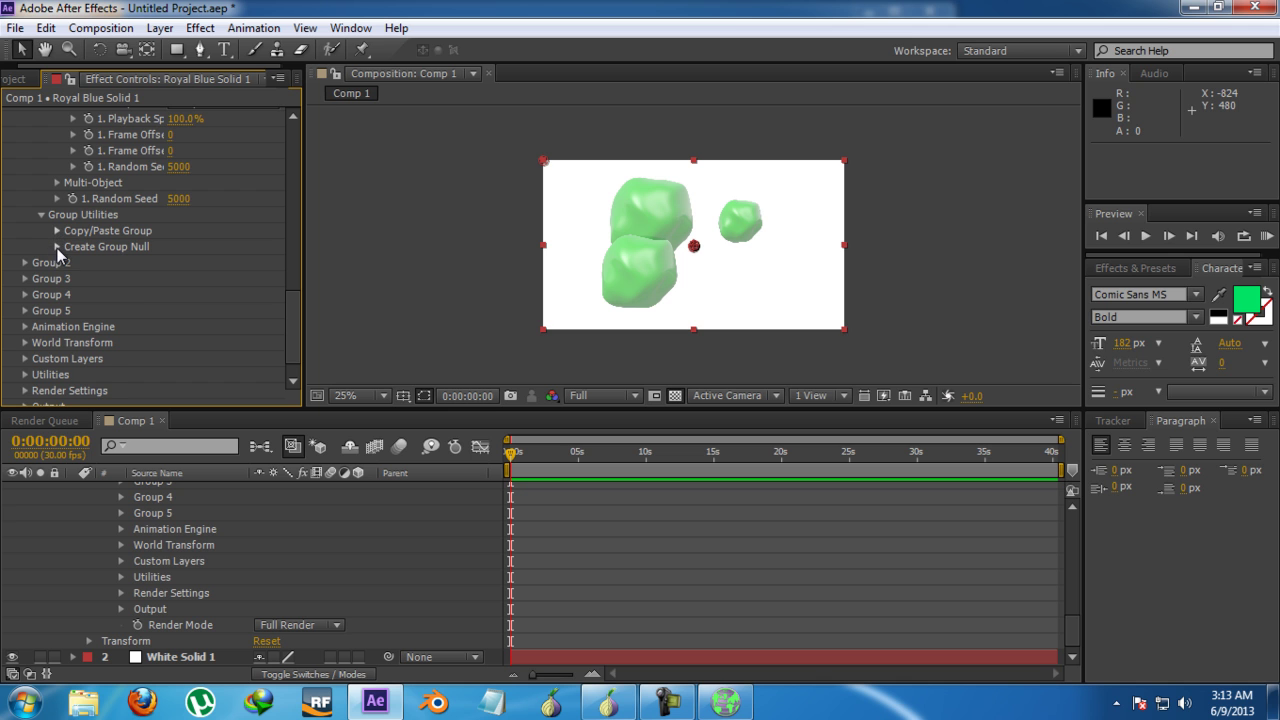
click(57, 248)
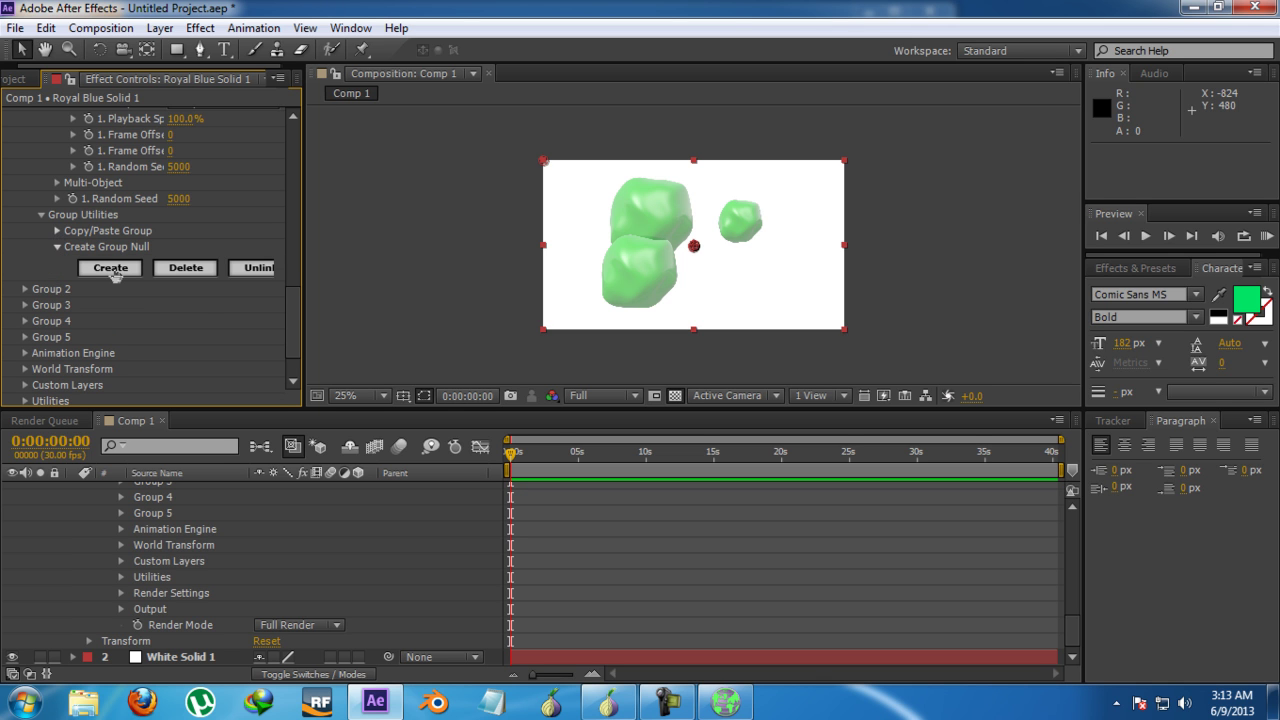
click(111, 268)
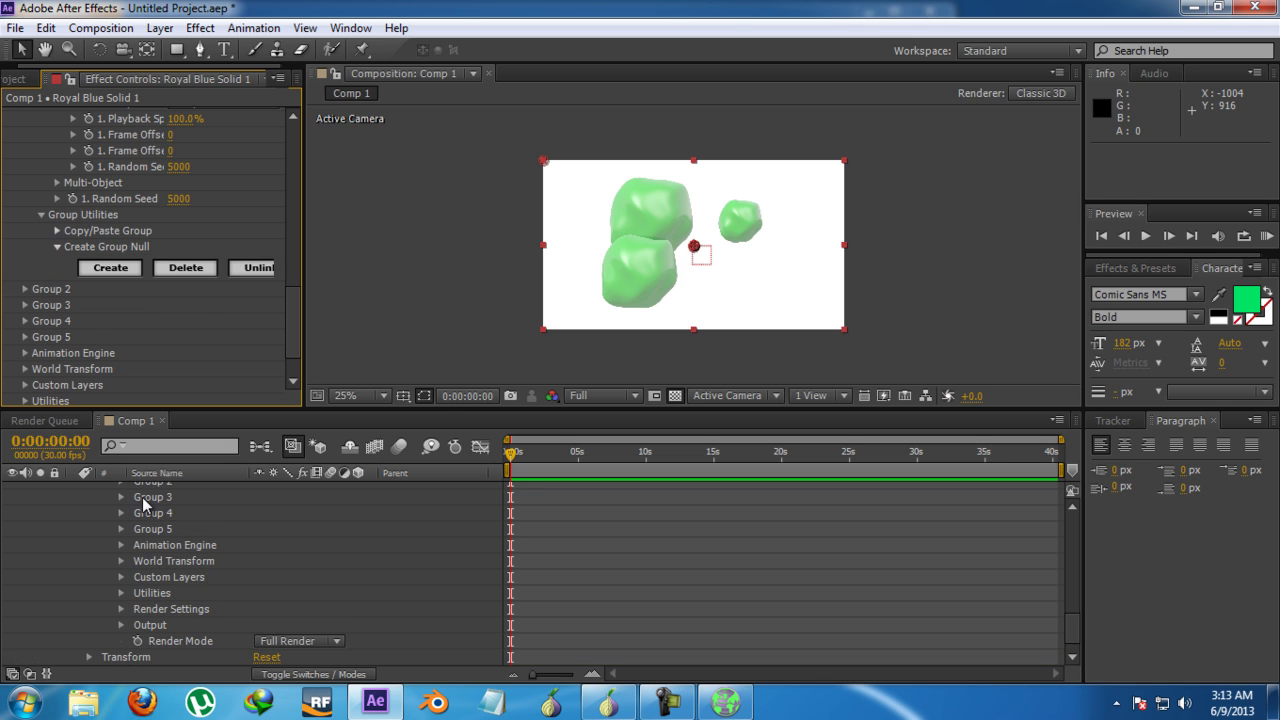
scroll(150, 528, up, 5)
scroll(150, 527, up, 5)
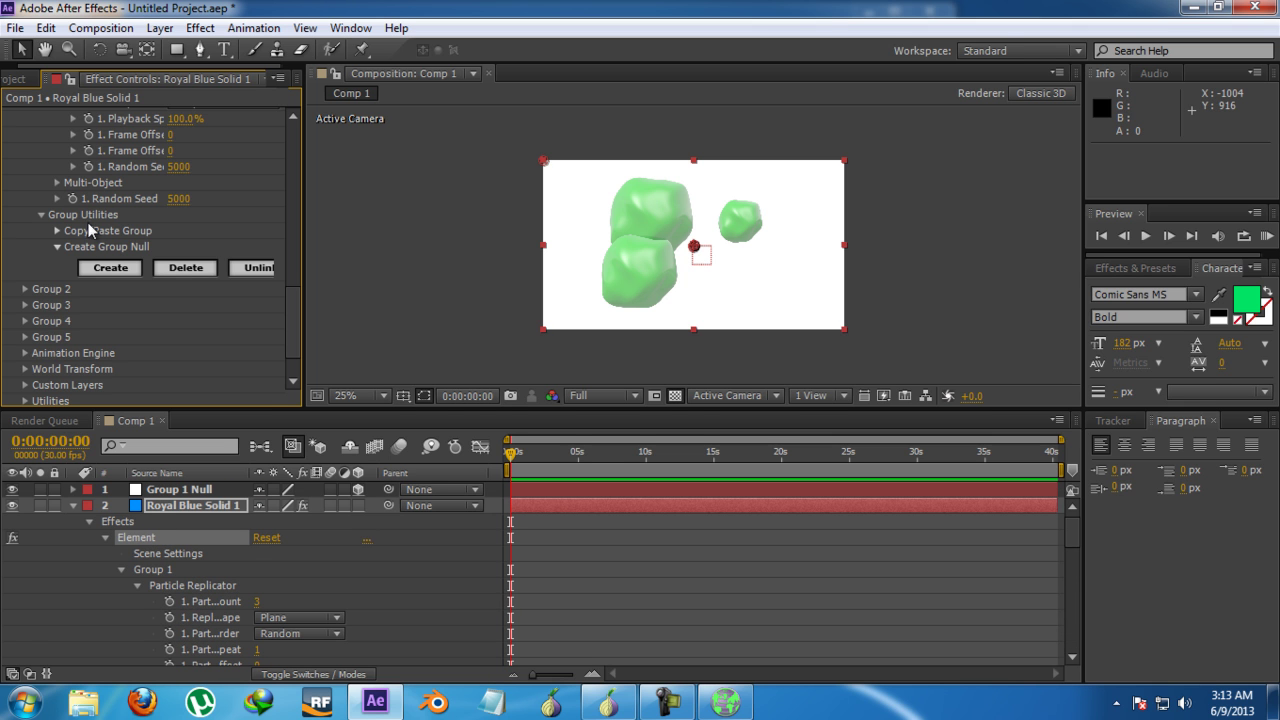
scroll(108, 202, up, 4)
scroll(165, 200, up, 3)
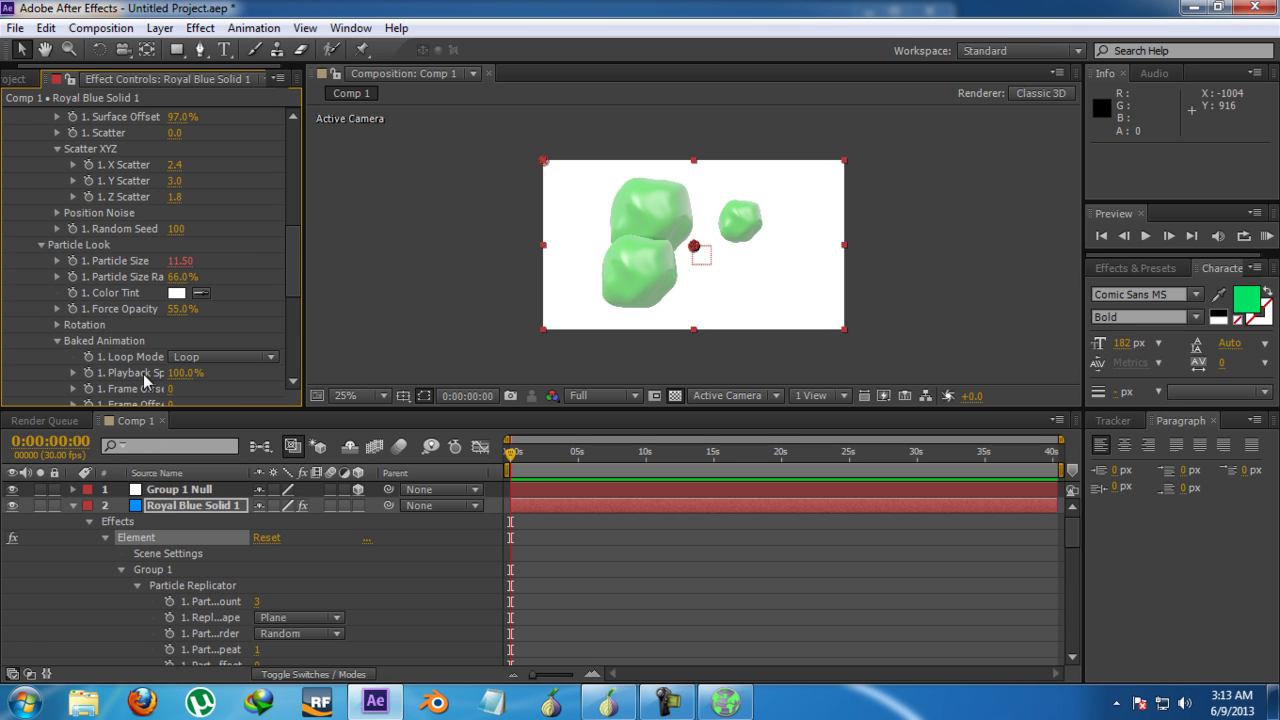
- Drag Group 1 Null to 584, 288, 602, carrying all three blobs with it
click(74, 505)
click(209, 491)
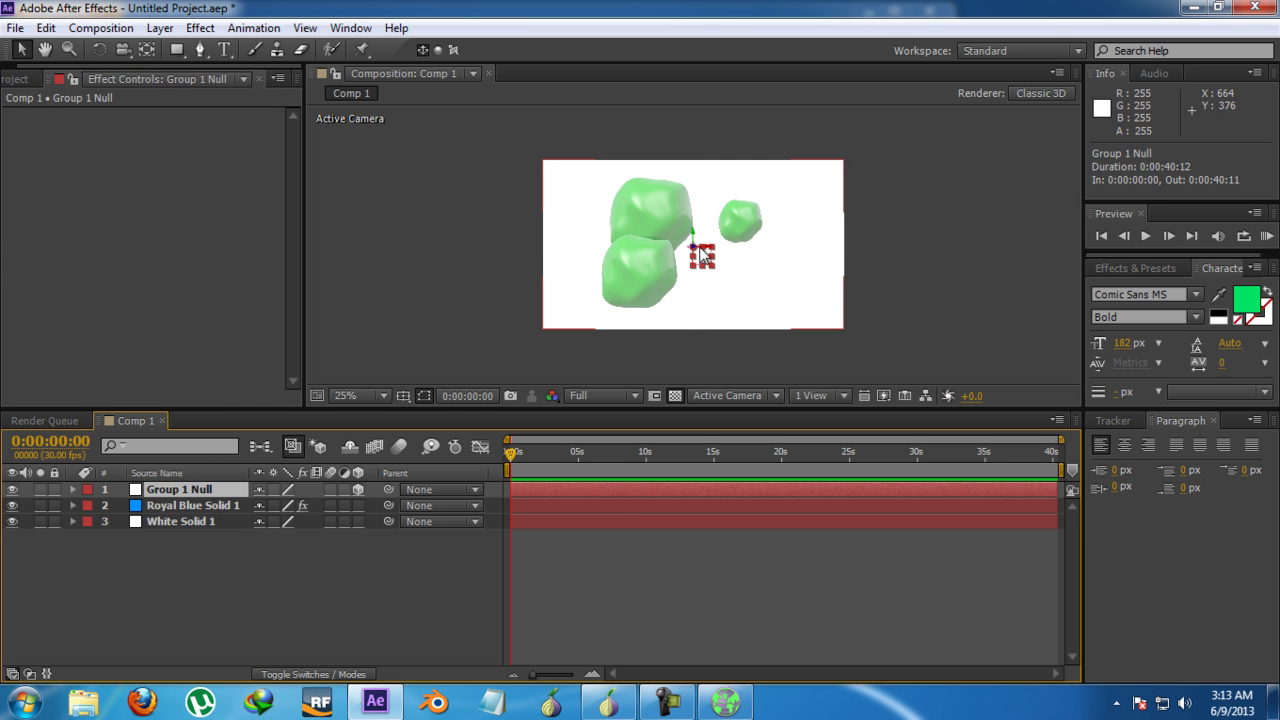
drag(700, 248, 670, 265)
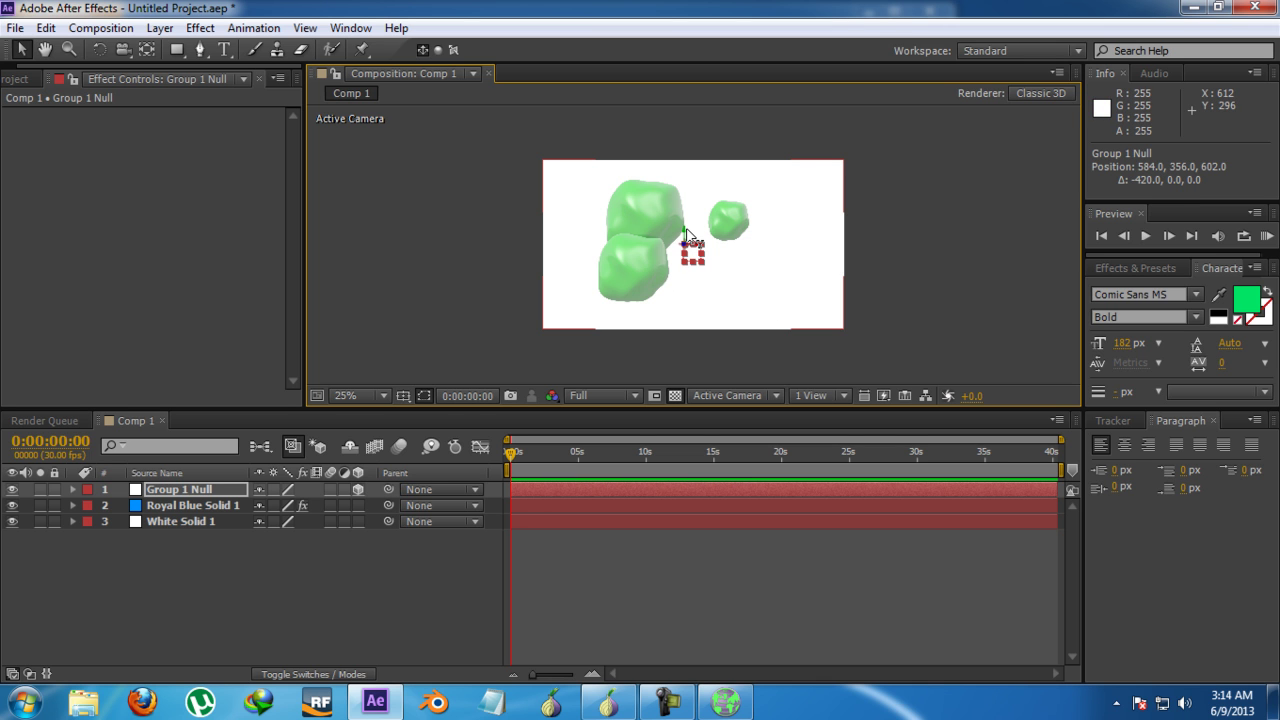
drag(686, 234, 740, 218)
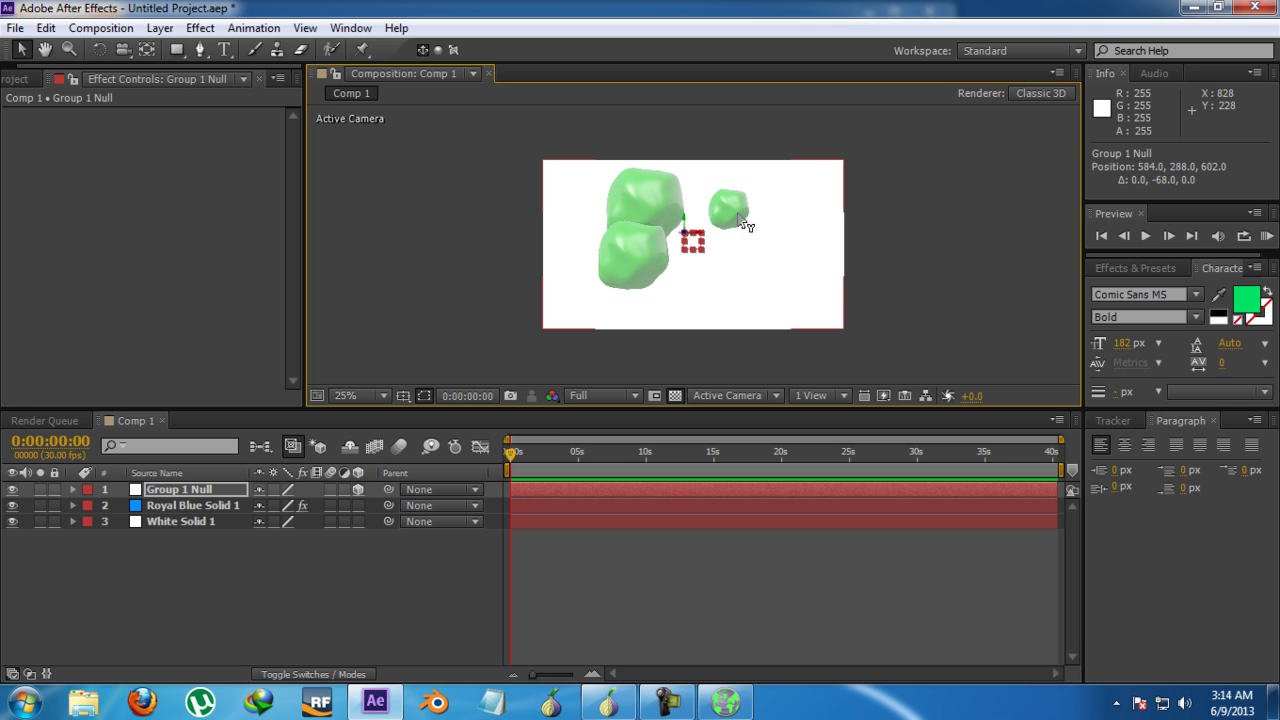
click(186, 506)
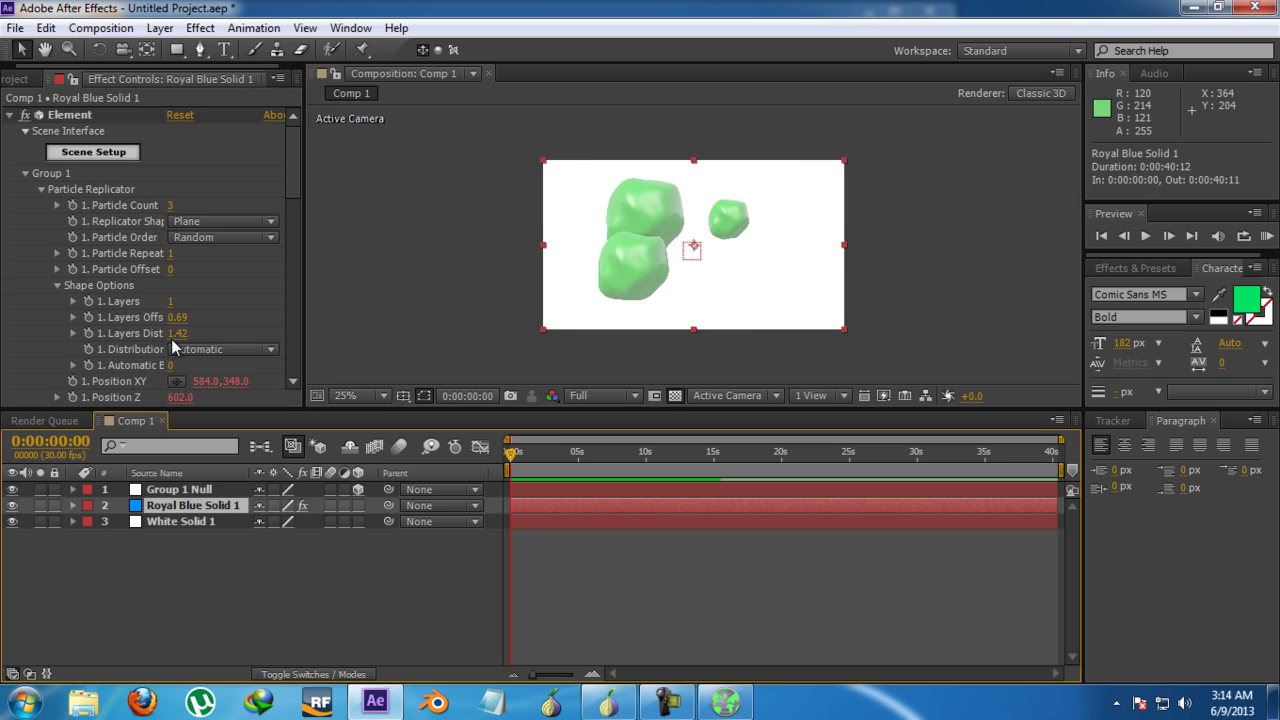
scroll(162, 281, down, 10)
scroll(162, 281, up, 9)
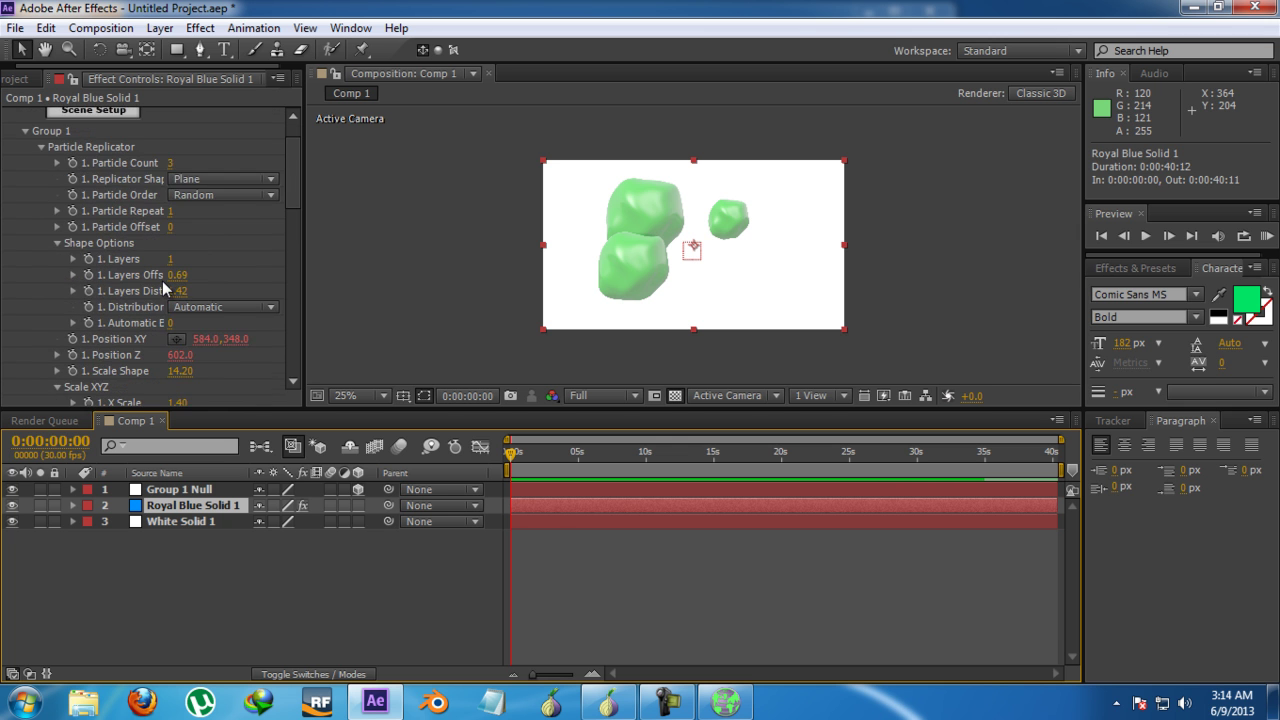
scroll(162, 281, up, 1)
click(112, 152)
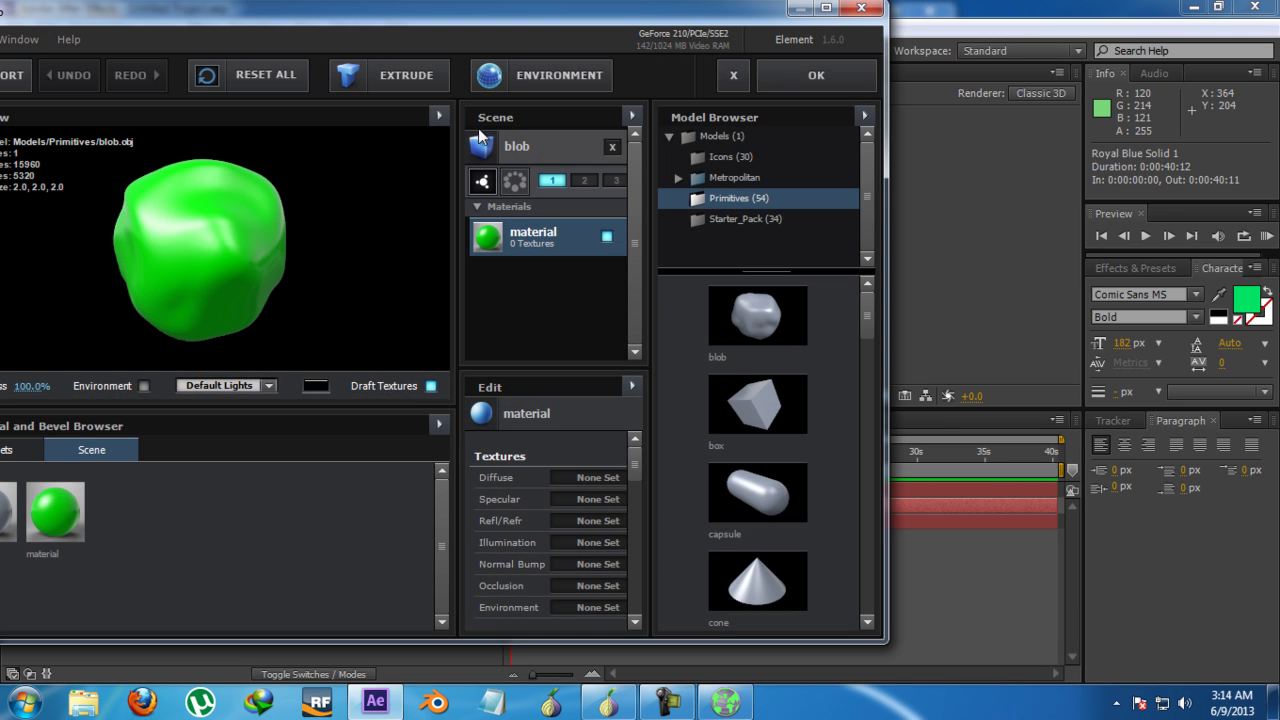
click(743, 322)
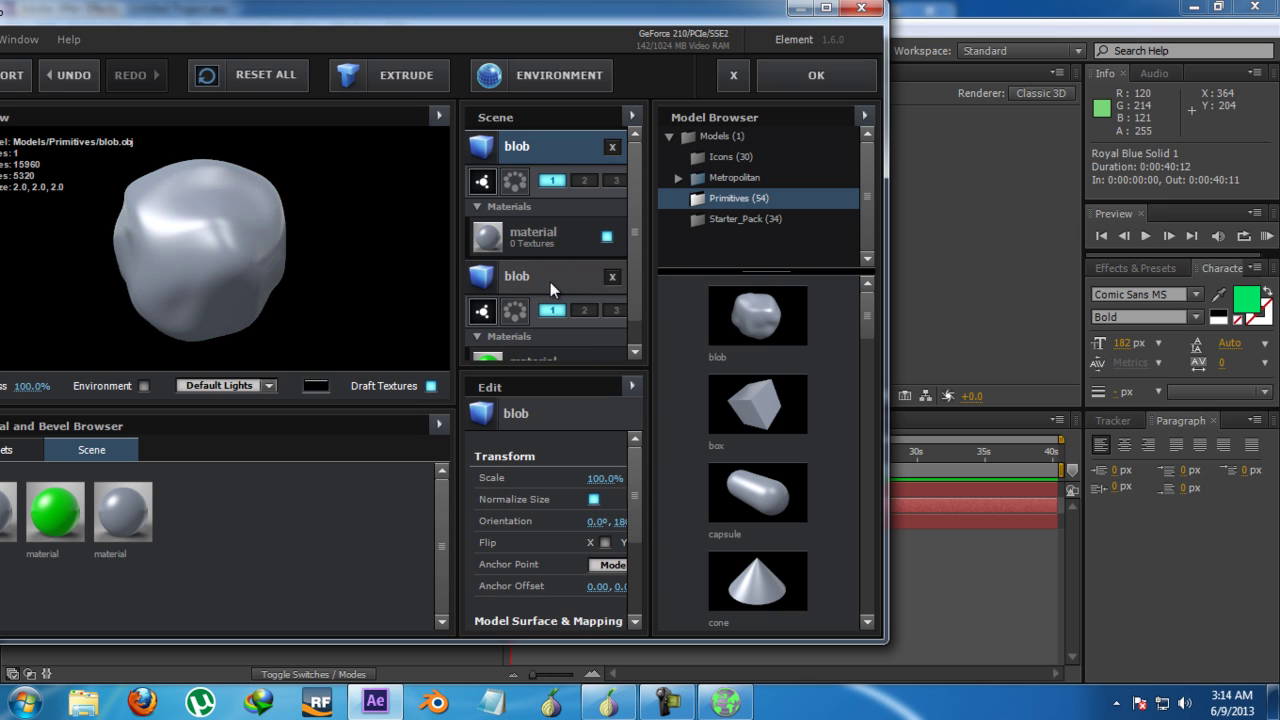
click(584, 181)
click(610, 148)
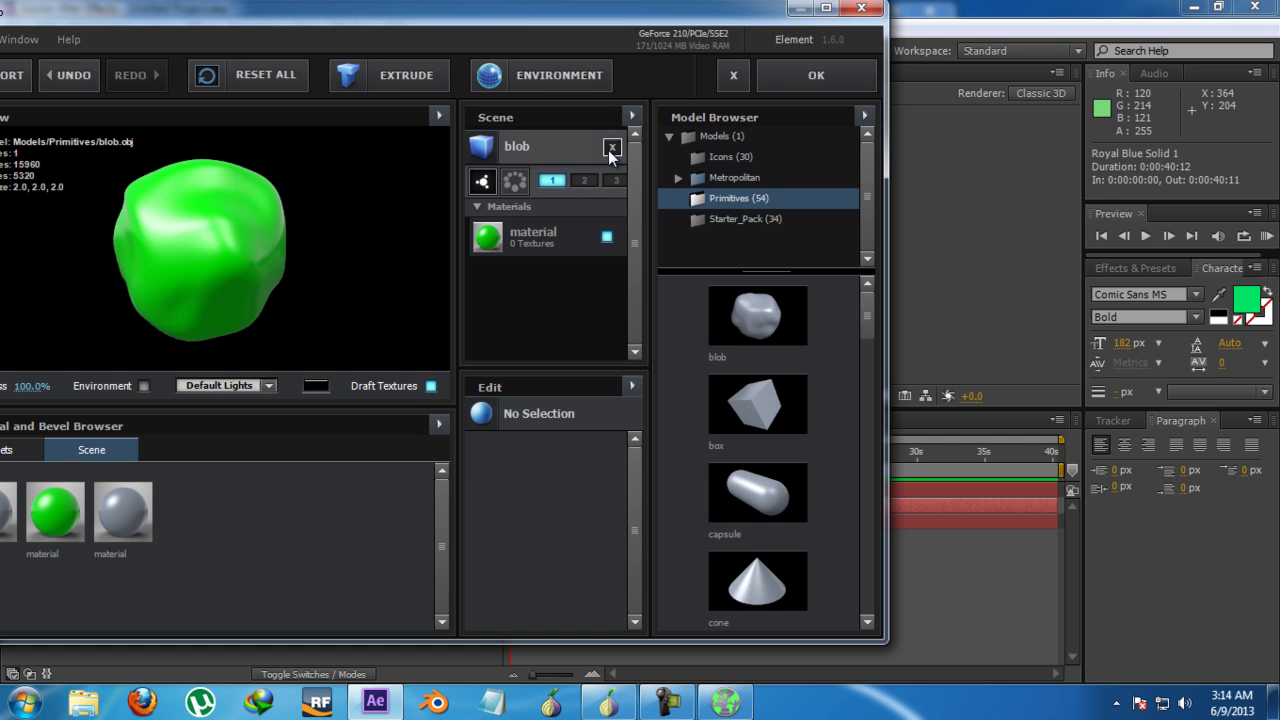
click(780, 76)
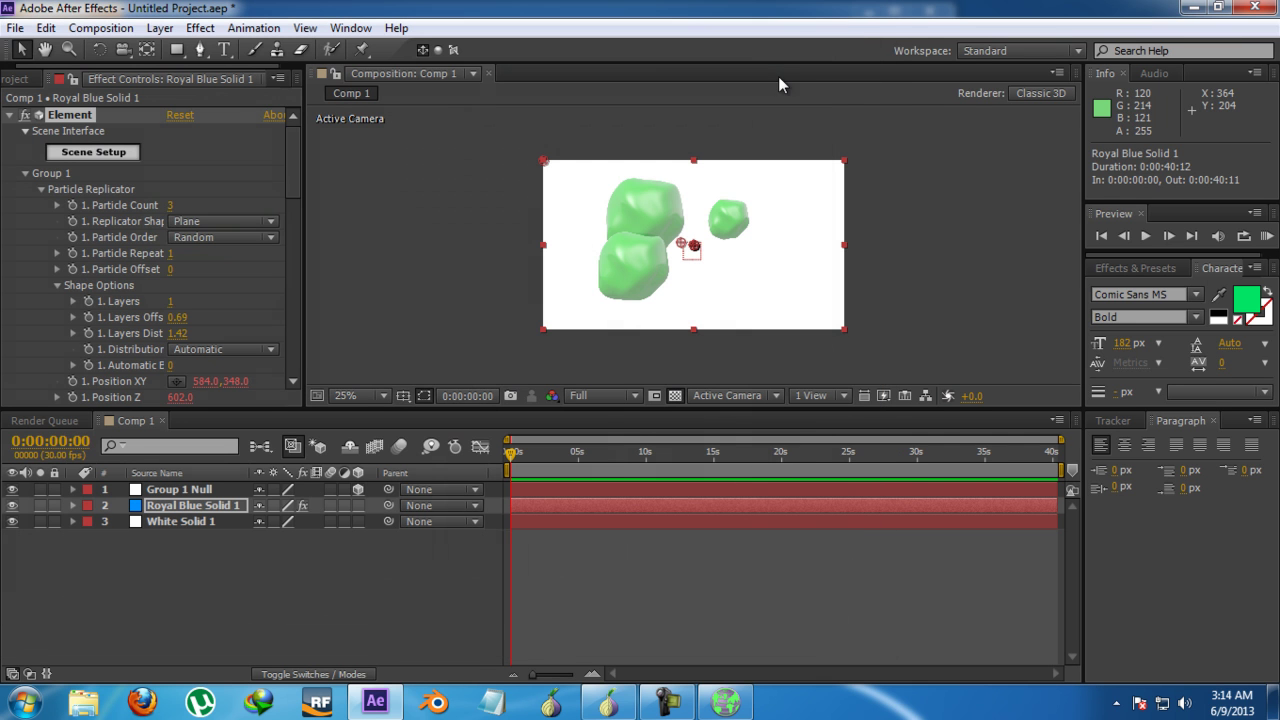
click(41, 189)
click(26, 175)
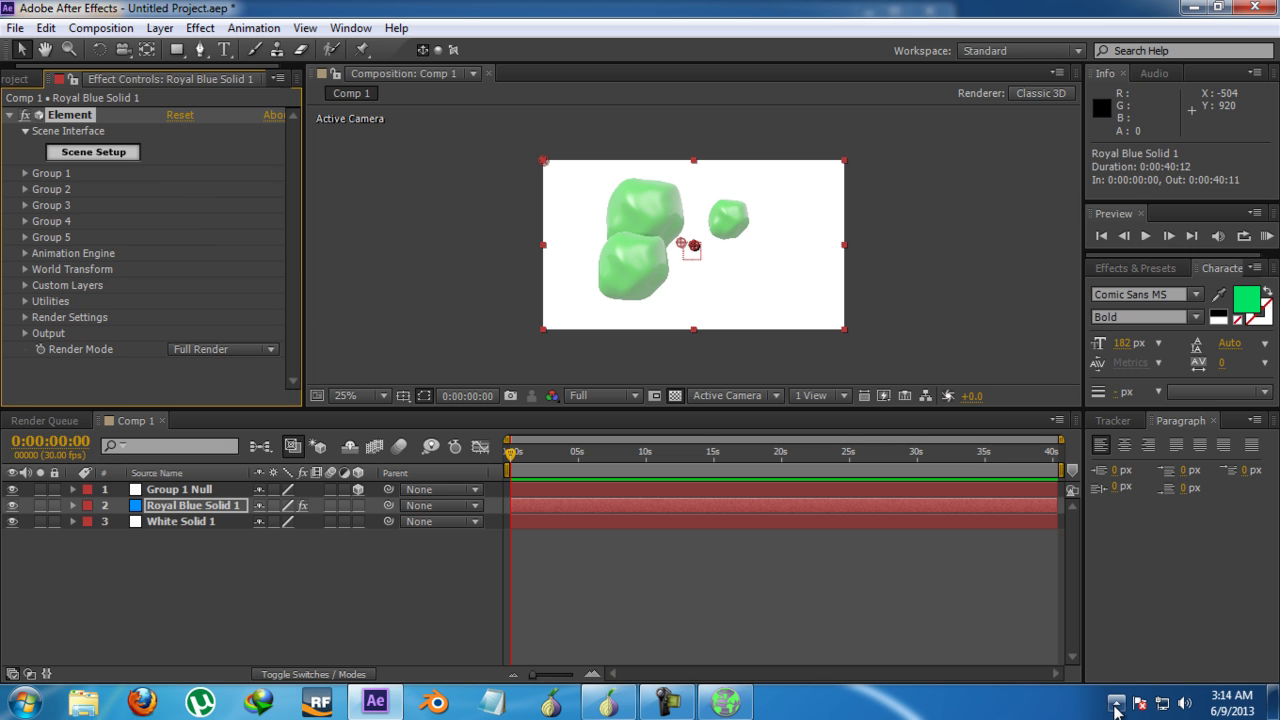
click(717, 708)
click(717, 708)
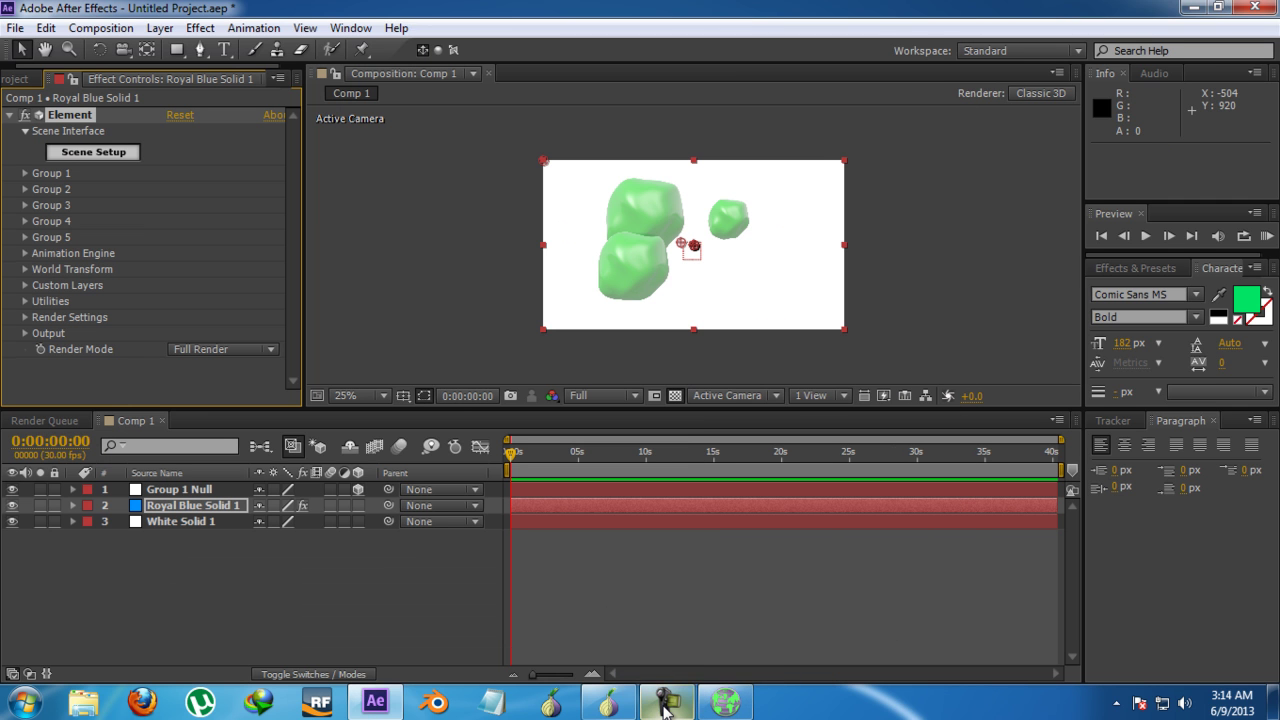